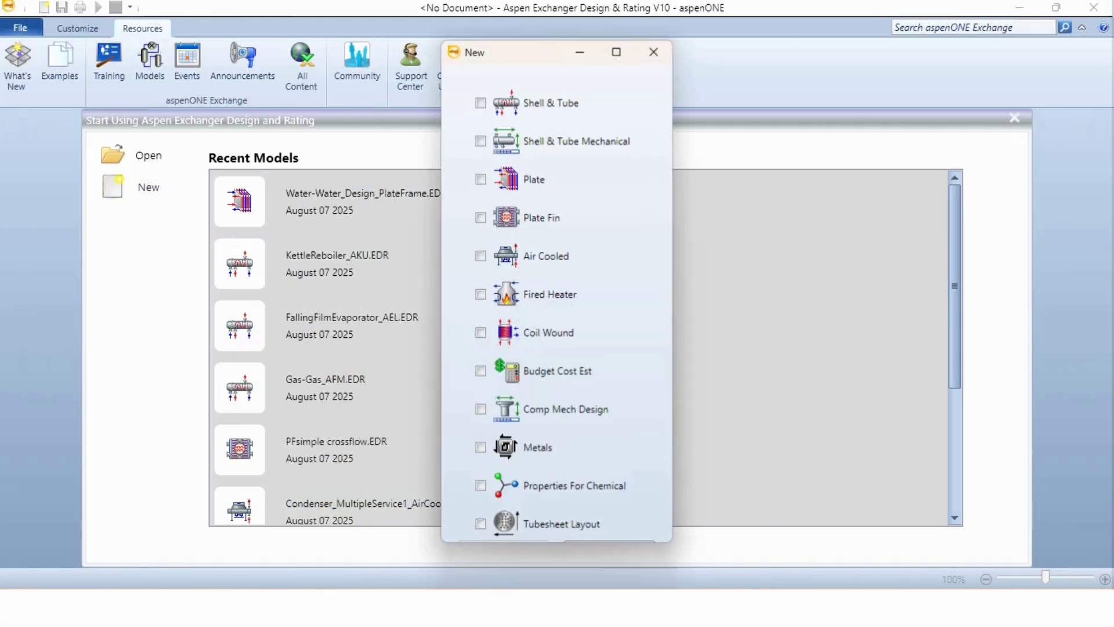
Step: Create a new Plate exchanger model and name its streams Hot Fluid and Cold Fluid
left_click(481, 179)
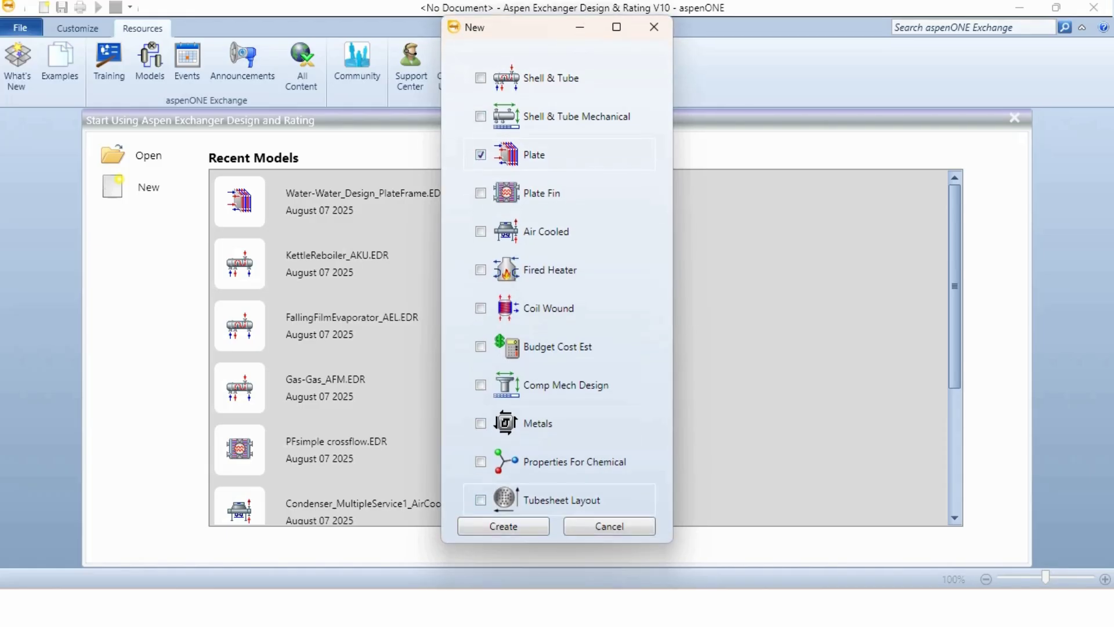
left_click(503, 526)
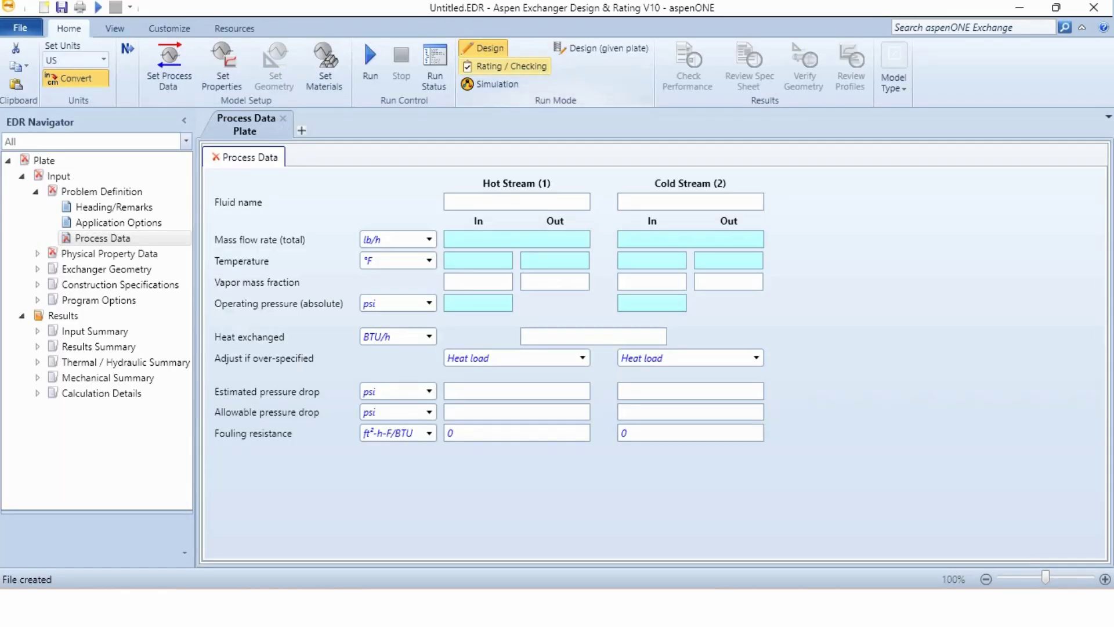
left_click(516, 202)
type("Hot Fluid")
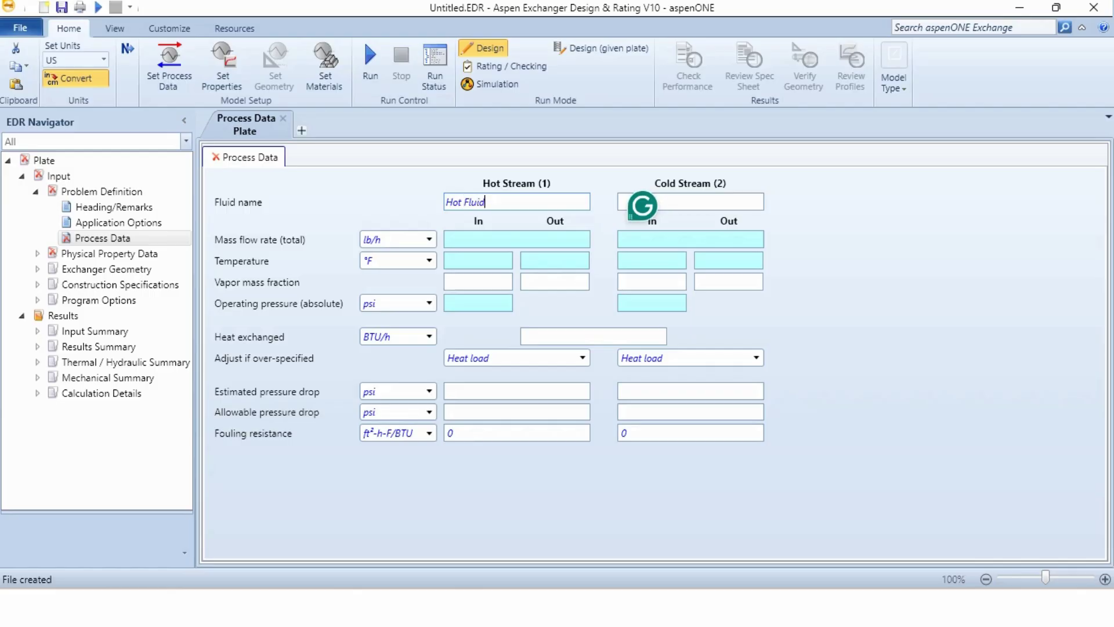
key("Tab")
type("Cold Fluid")
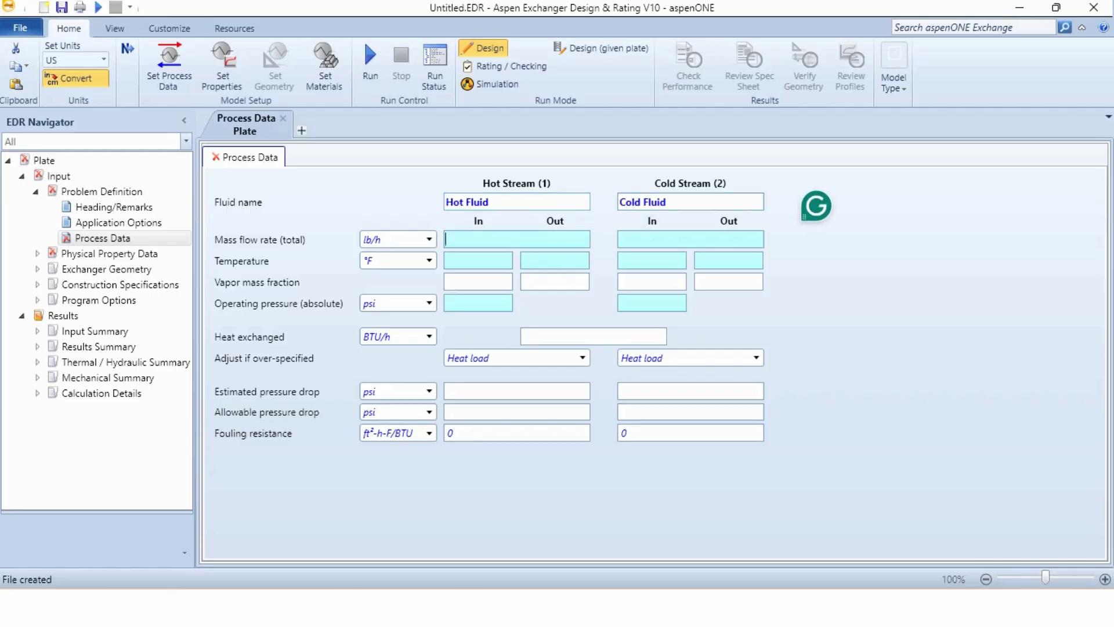
key("Tab")
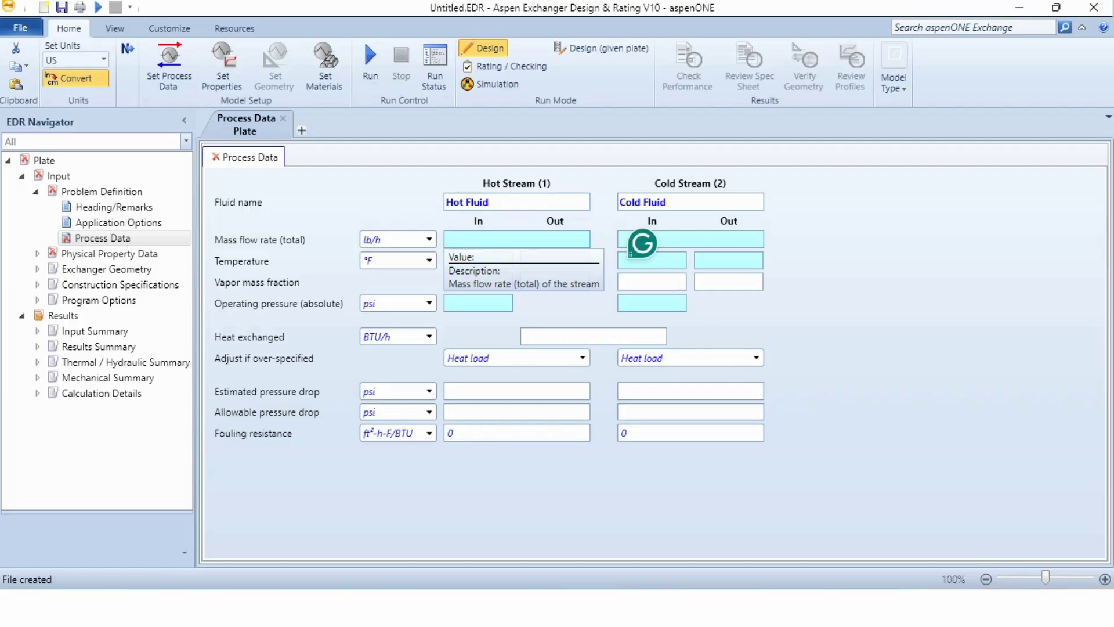
Step: Set the total mass flow rate to 75000 lb/h for the hot stream and 50000 lb/h for the cold stream
type("75000")
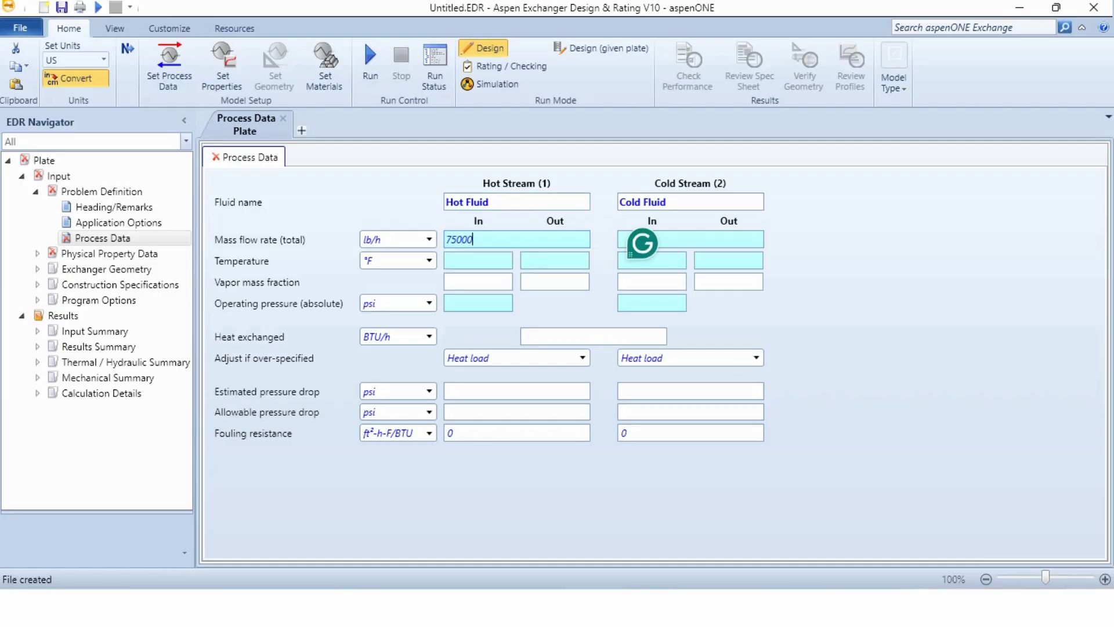
key("Tab")
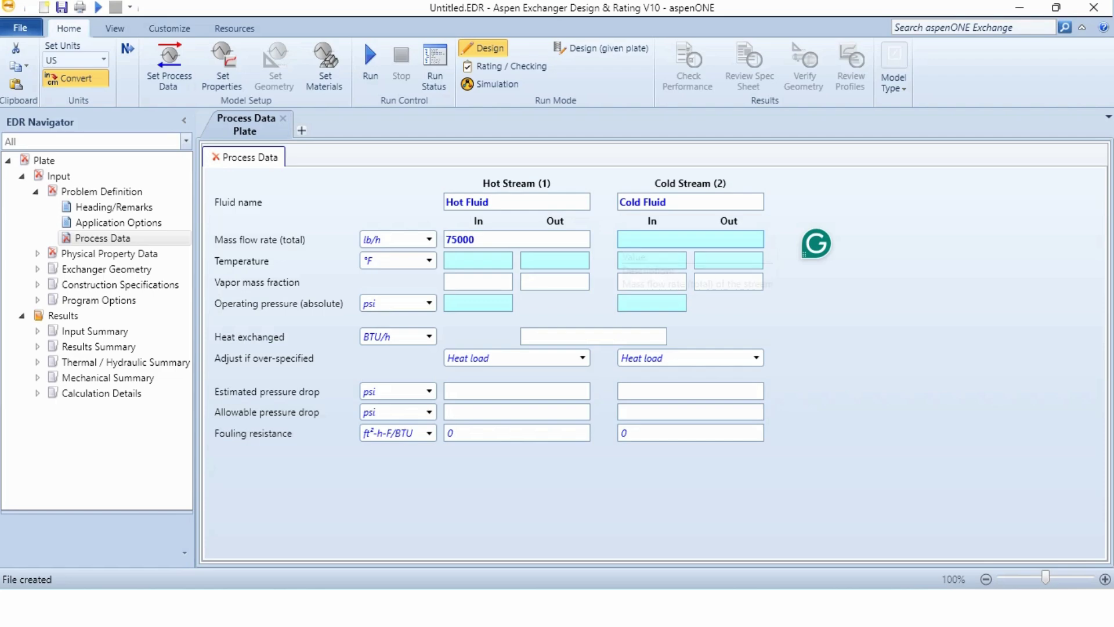
type("5000")
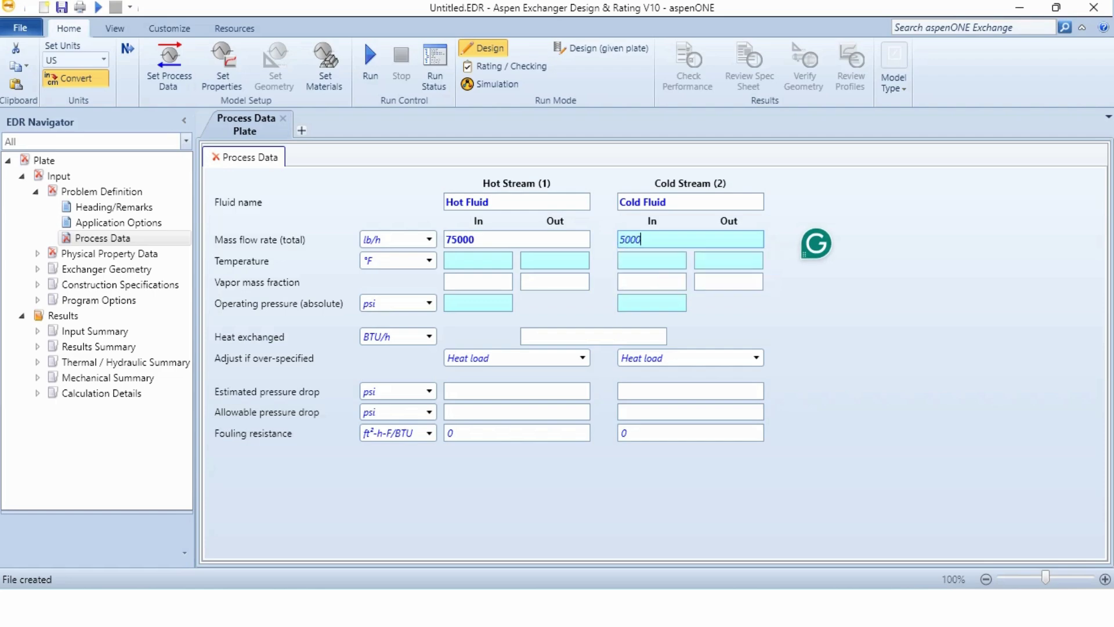
type("0")
key("Tab")
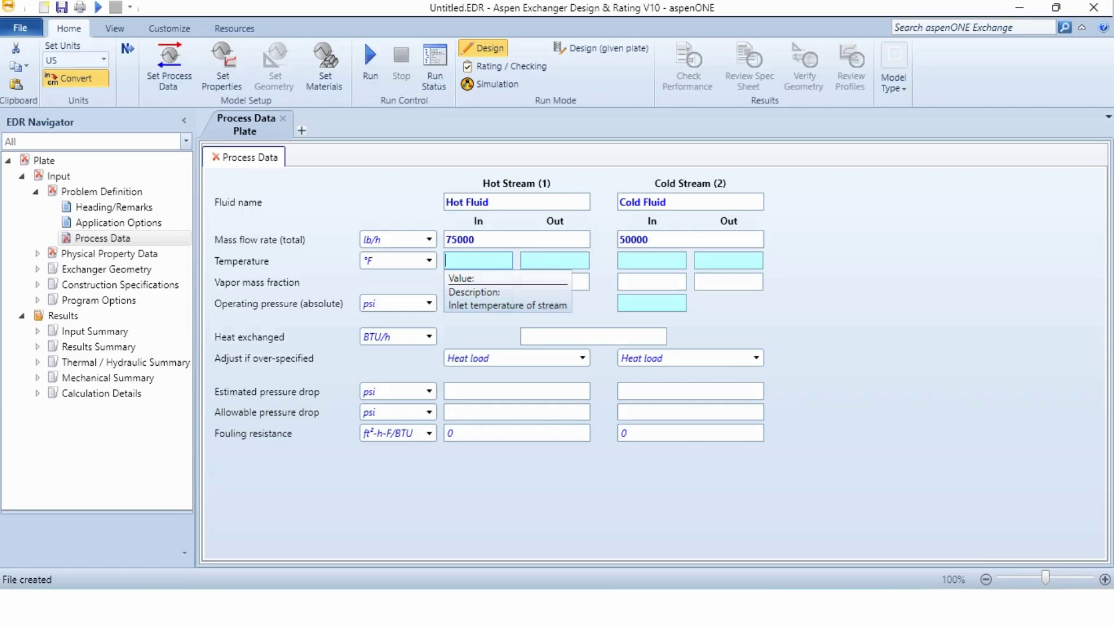
Step: Set the hot inlet temperature to 190 °F and the cold stream's inlet and outlet temperatures to 50 and 140 °F
type("190")
key("Tab")
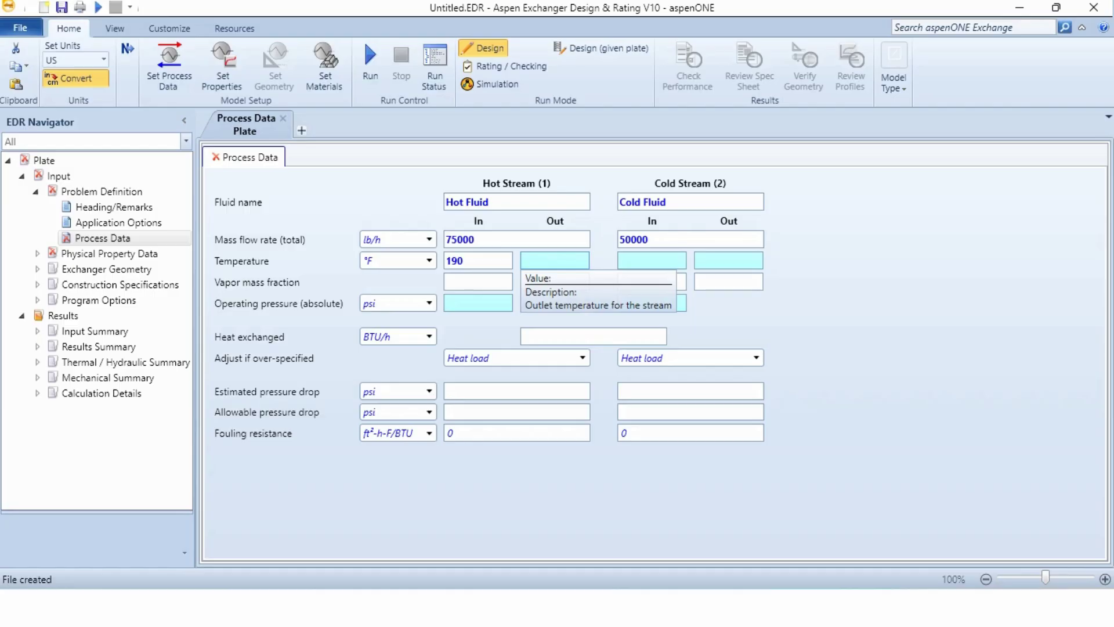
key("Tab")
type("50")
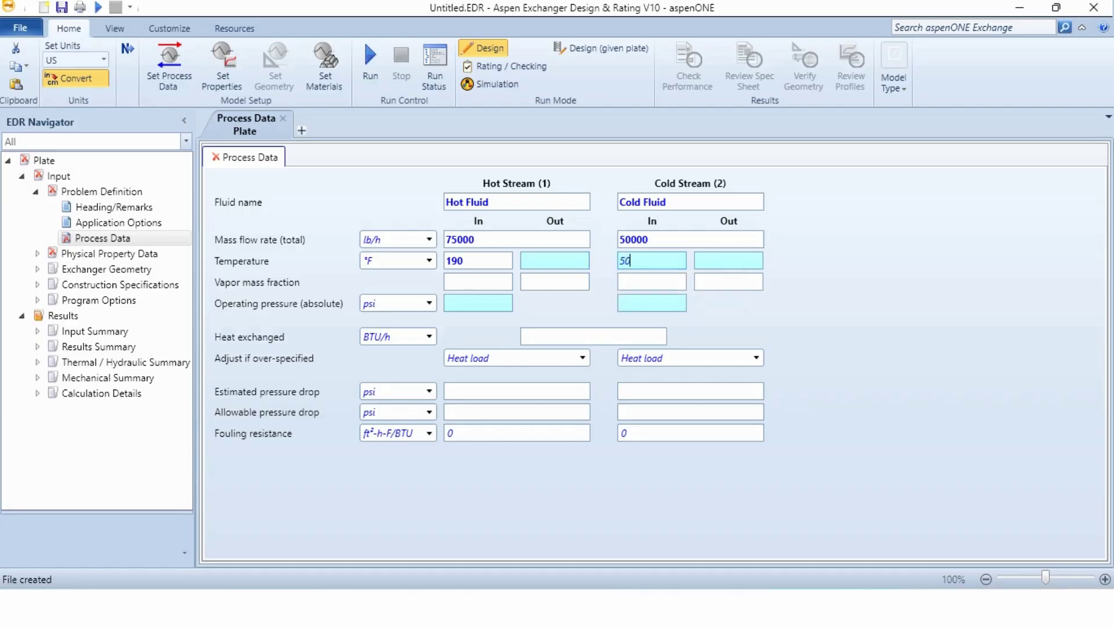
key("Tab")
type("140")
key("Tab")
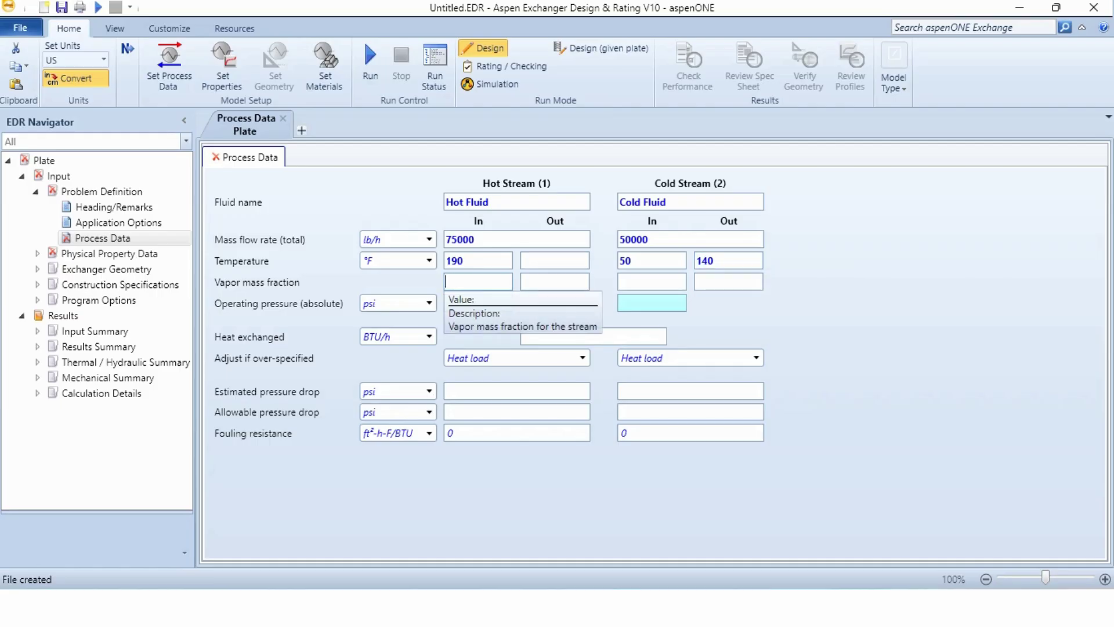
Step: Set the absolute operating pressure of both the hot and cold streams to 64.7 psi
key("Tab")
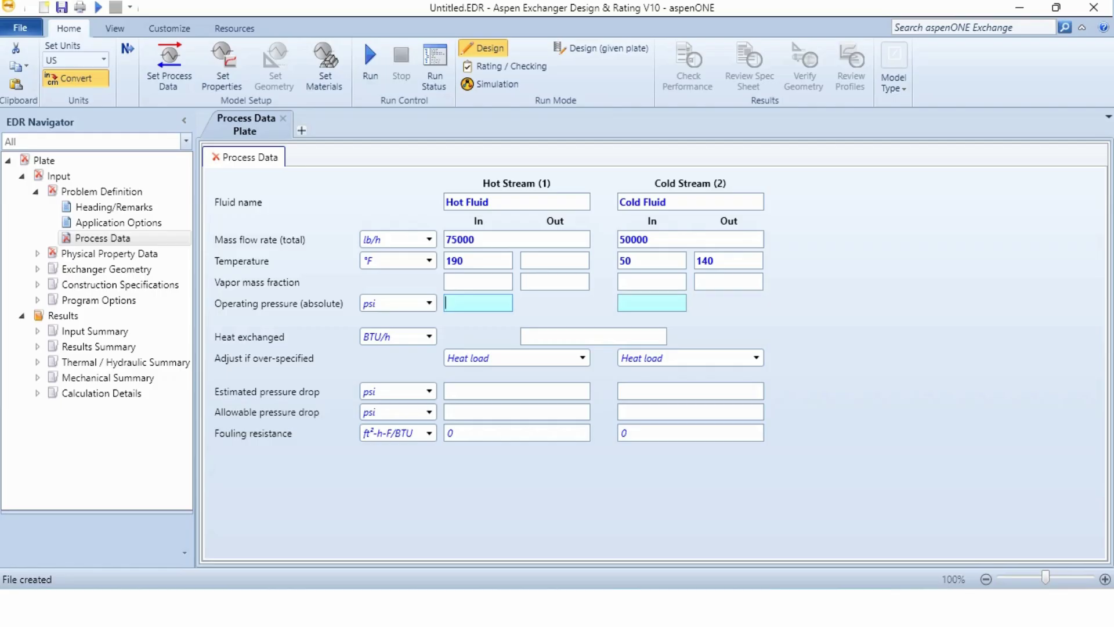
type("64.7")
key("Tab")
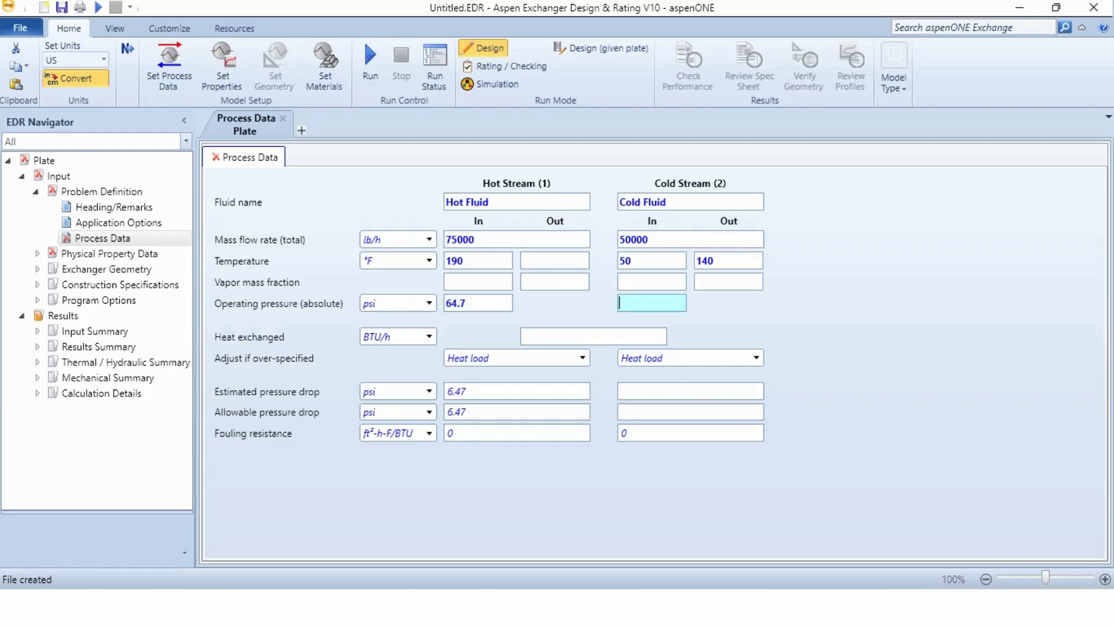
type("64.7")
key("Tab")
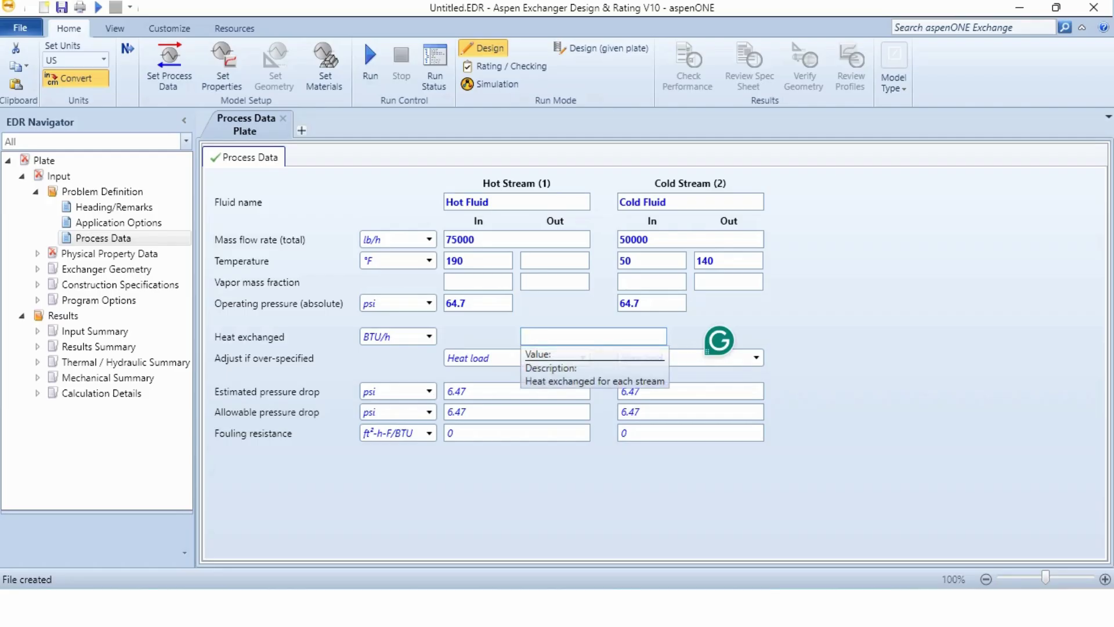
Step: Set the estimated pressure drop to 5 psi for both the hot and cold streams
key("Tab")
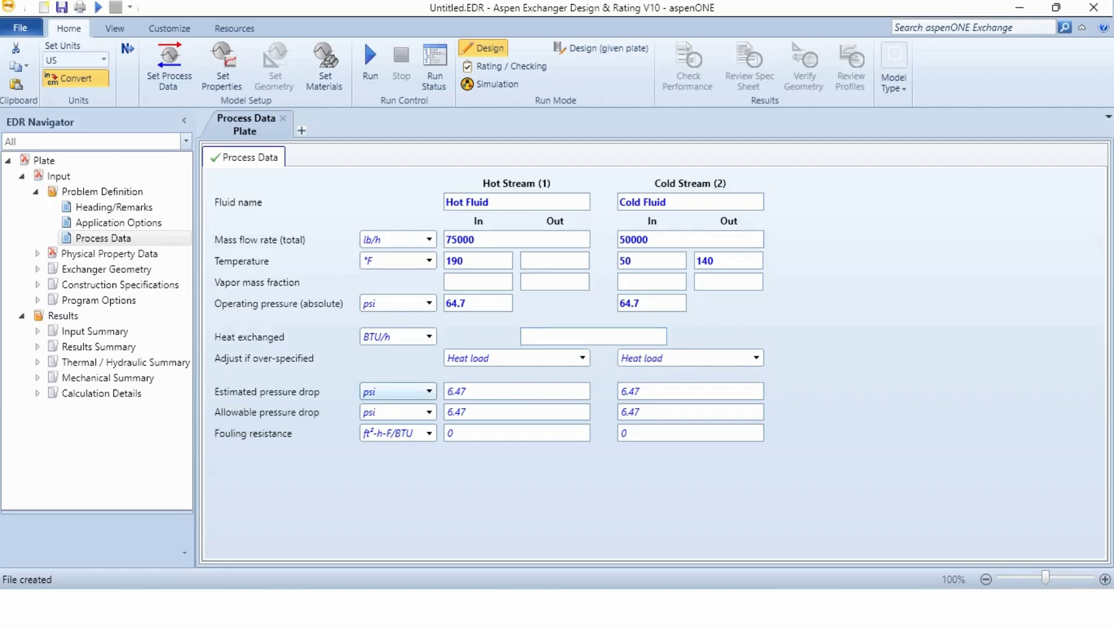
key("Tab")
type("5")
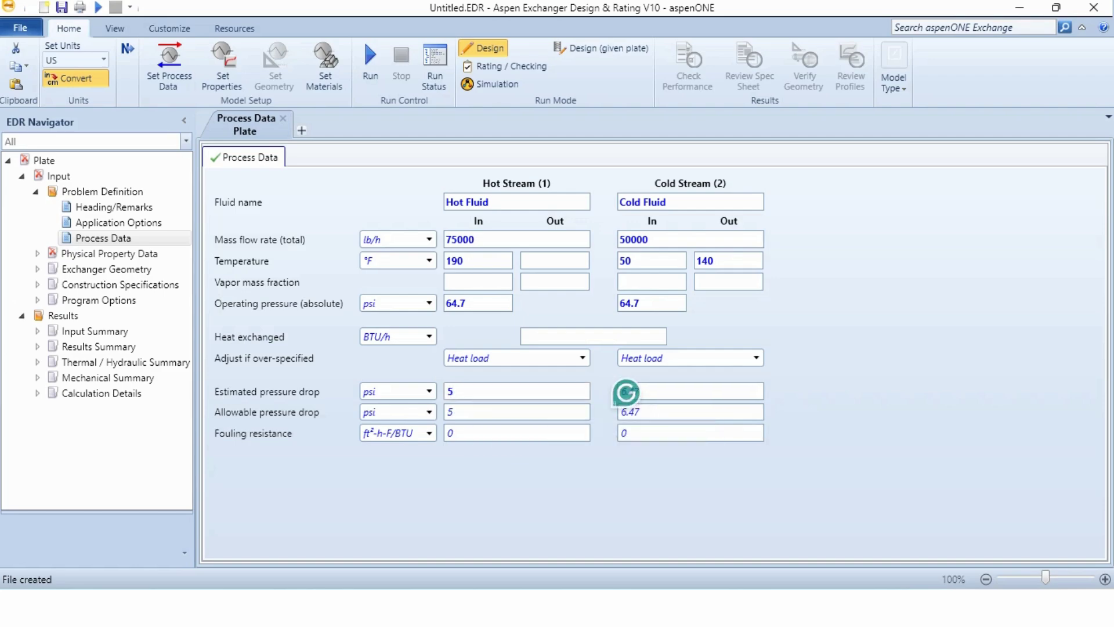
key("Tab")
type("5")
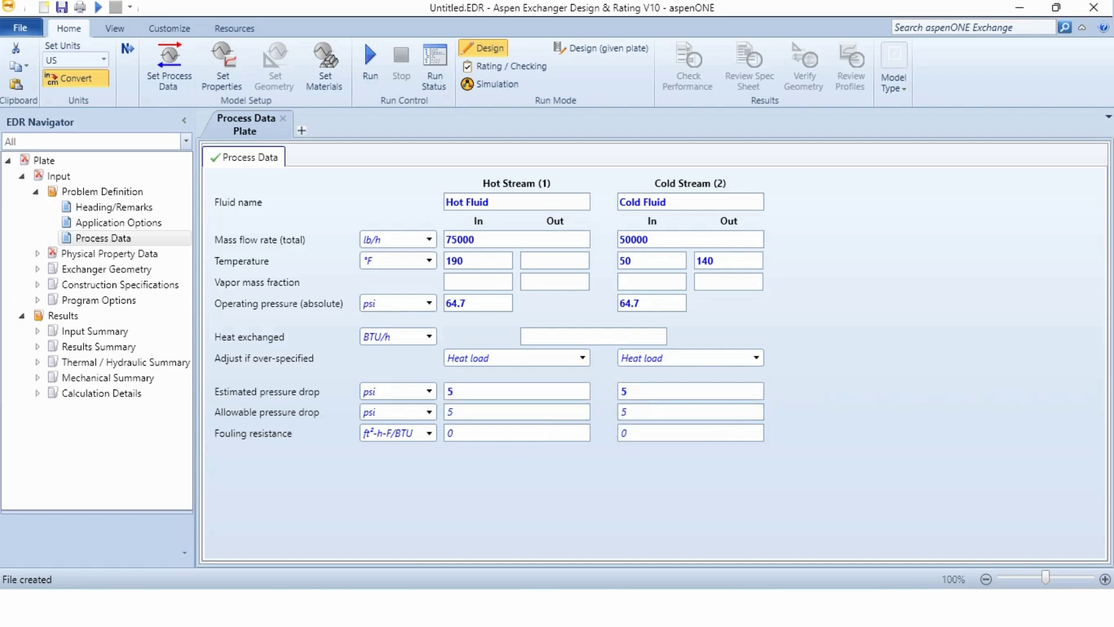
Step: Set the fouling resistance of both the hot and cold streams to 0.0005 ft²-h-F/BTU
key("Tab")
key("Tab")
type("0.0005")
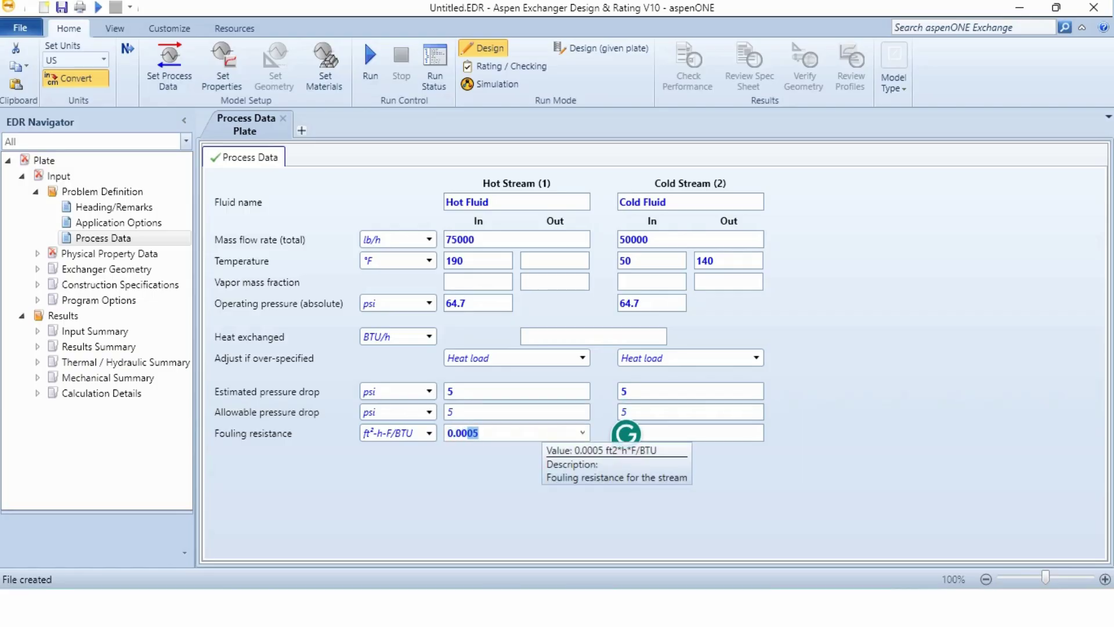
key("Return")
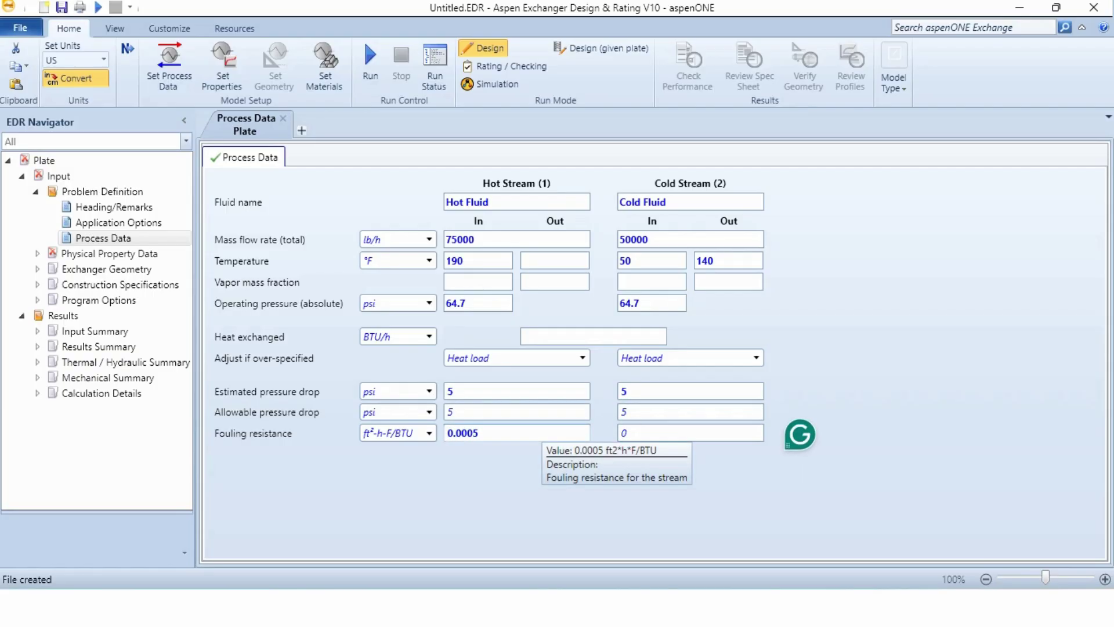
key("Tab")
type("0.0005")
key("Tab")
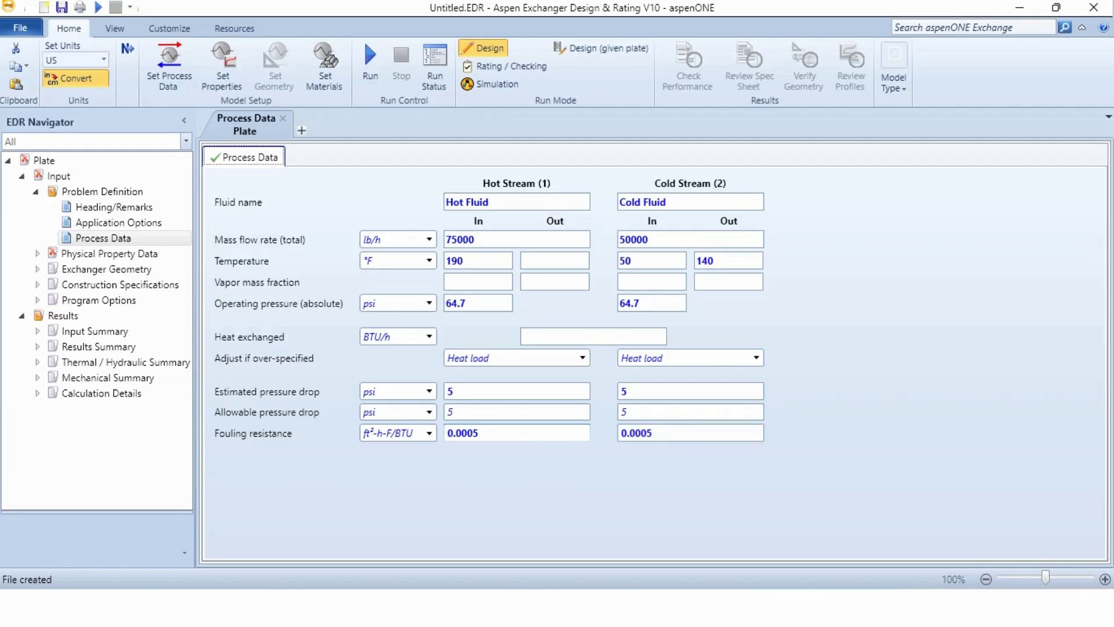
key("Tab")
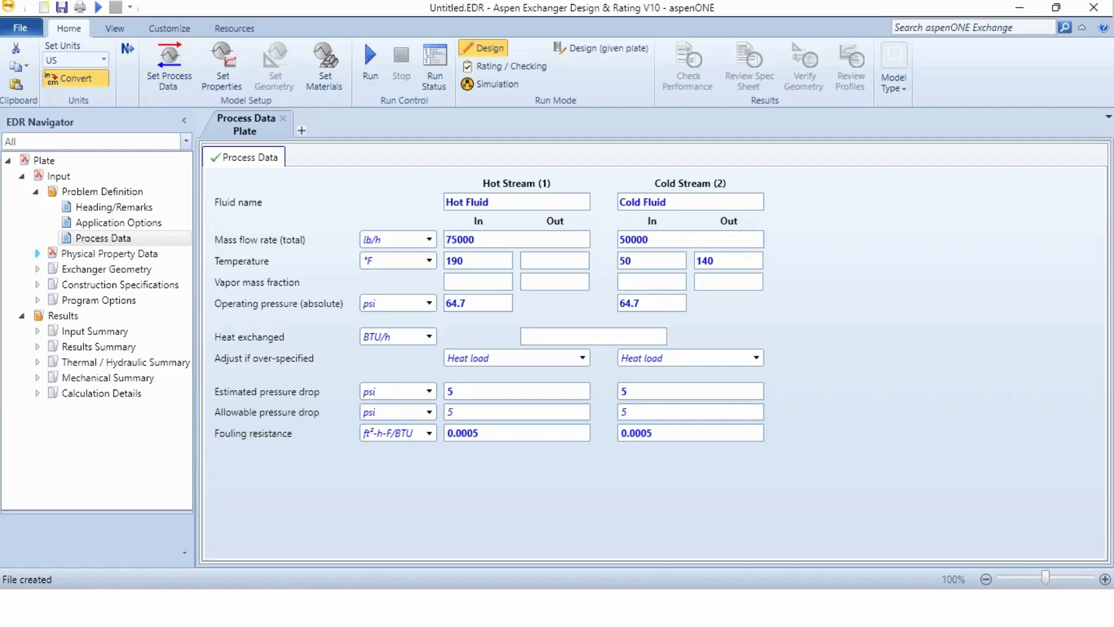
Step: Choose B-JAC as the physical property package for the hot stream's composition
left_click(37, 254)
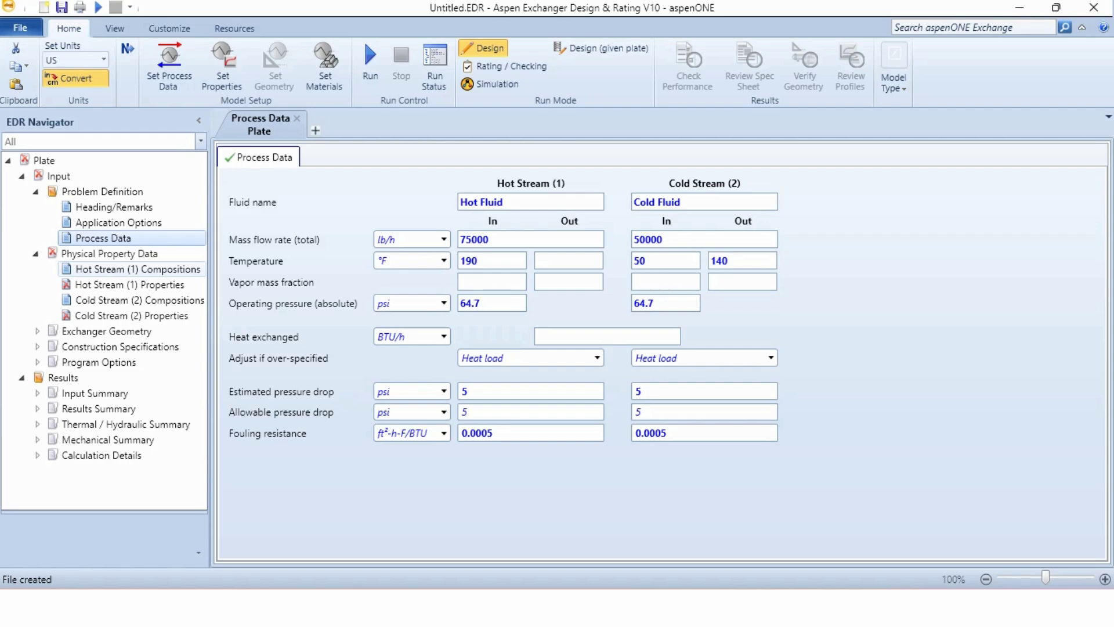
left_click(137, 269)
left_click(447, 185)
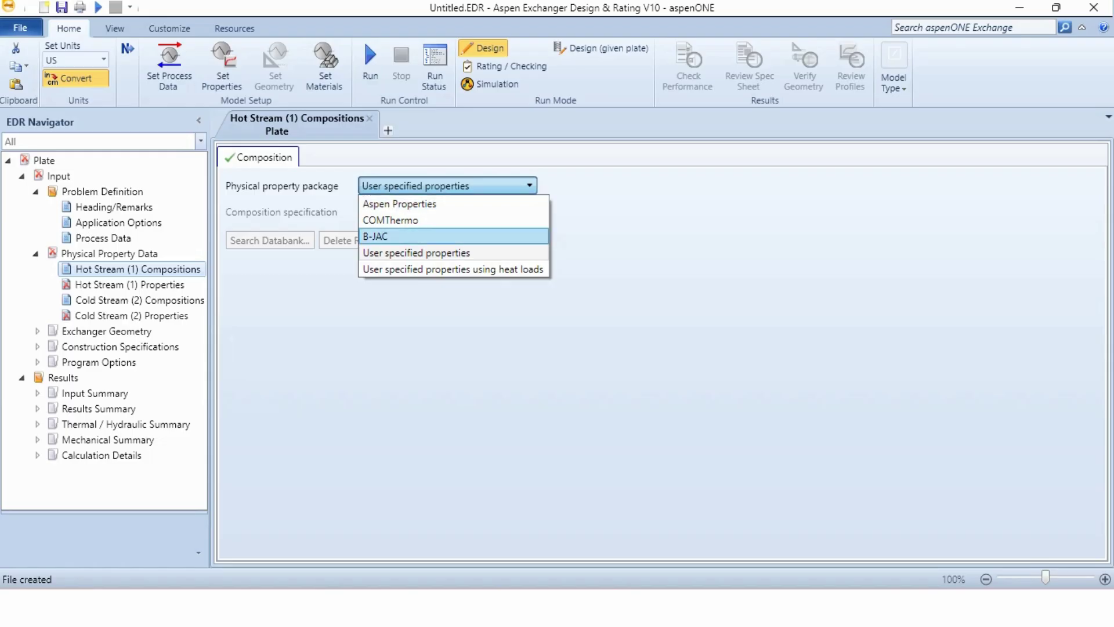
left_click(375, 237)
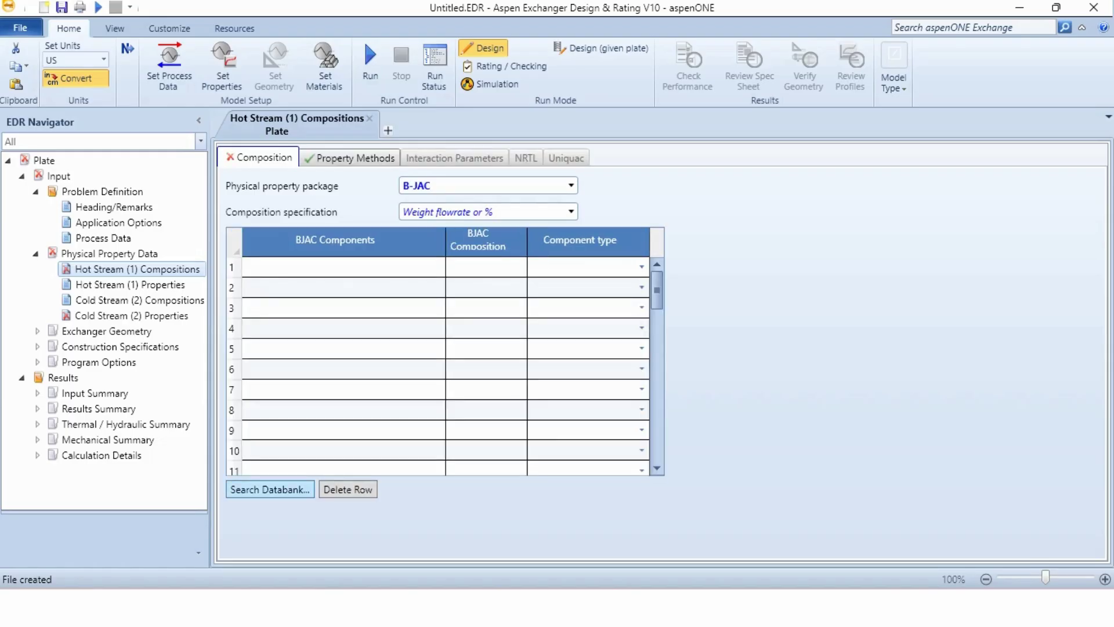
Step: Search the B-JAC databank for water and add Water as the hot stream's component
left_click(293, 489)
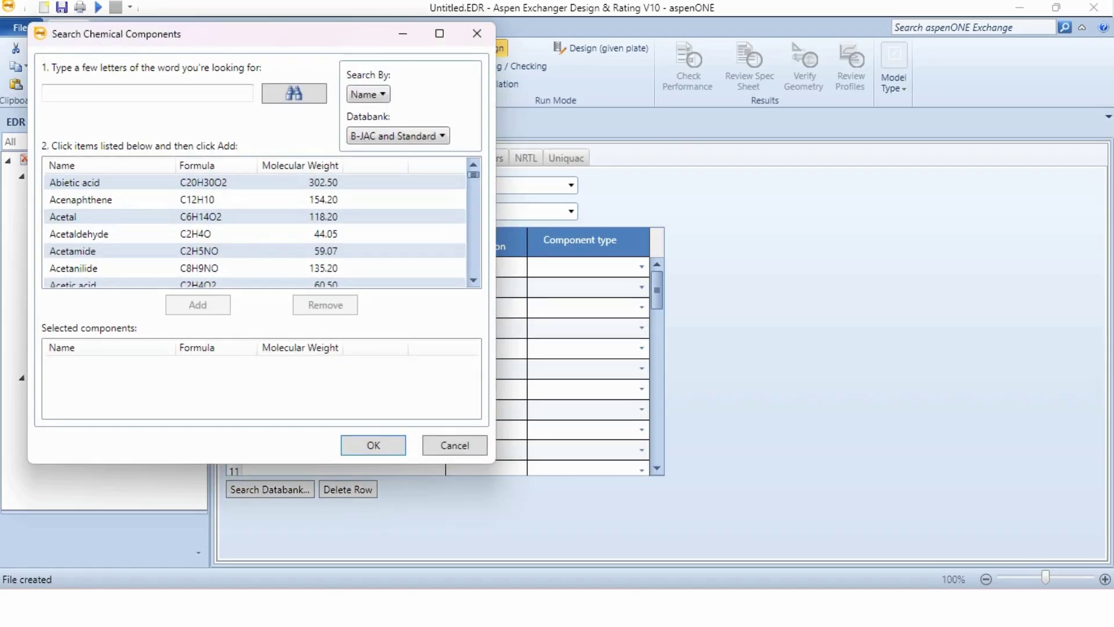
type("water")
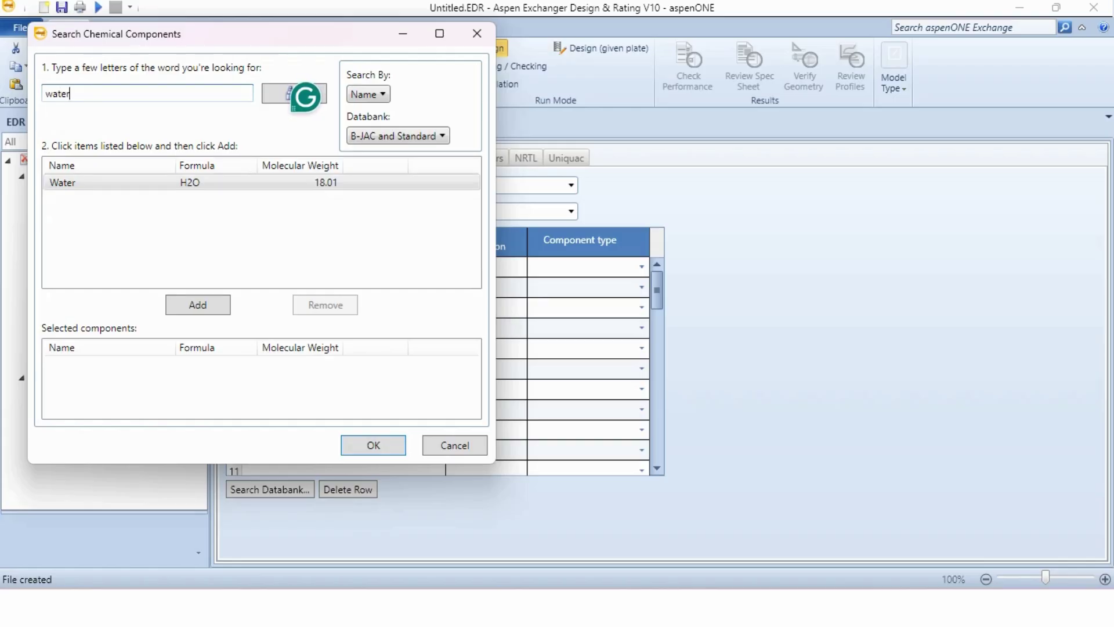
left_click(110, 182)
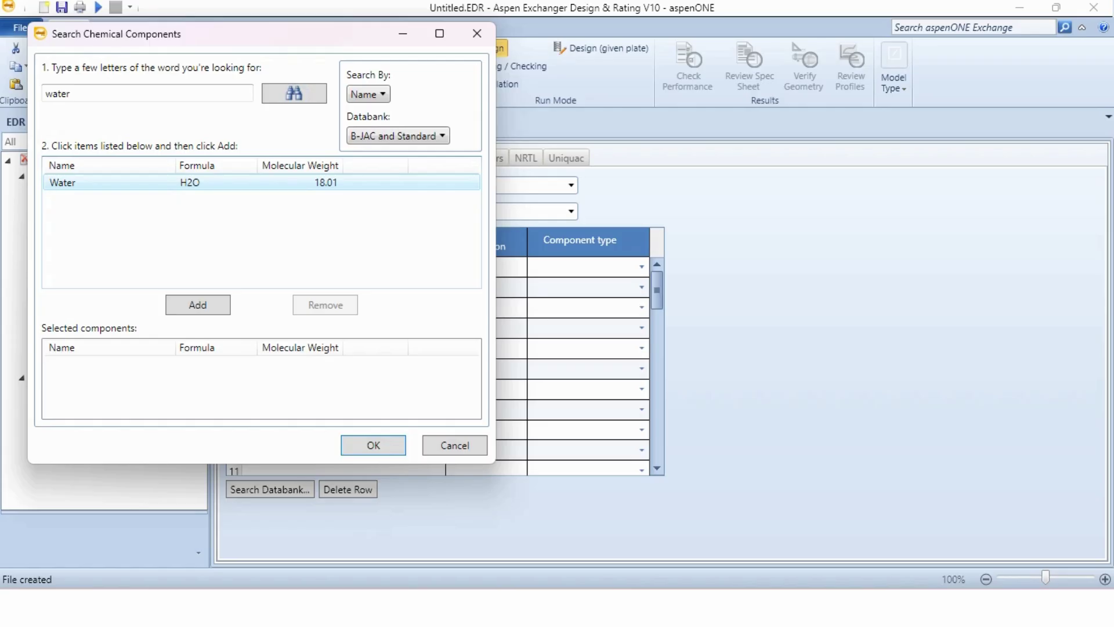
left_click(198, 305)
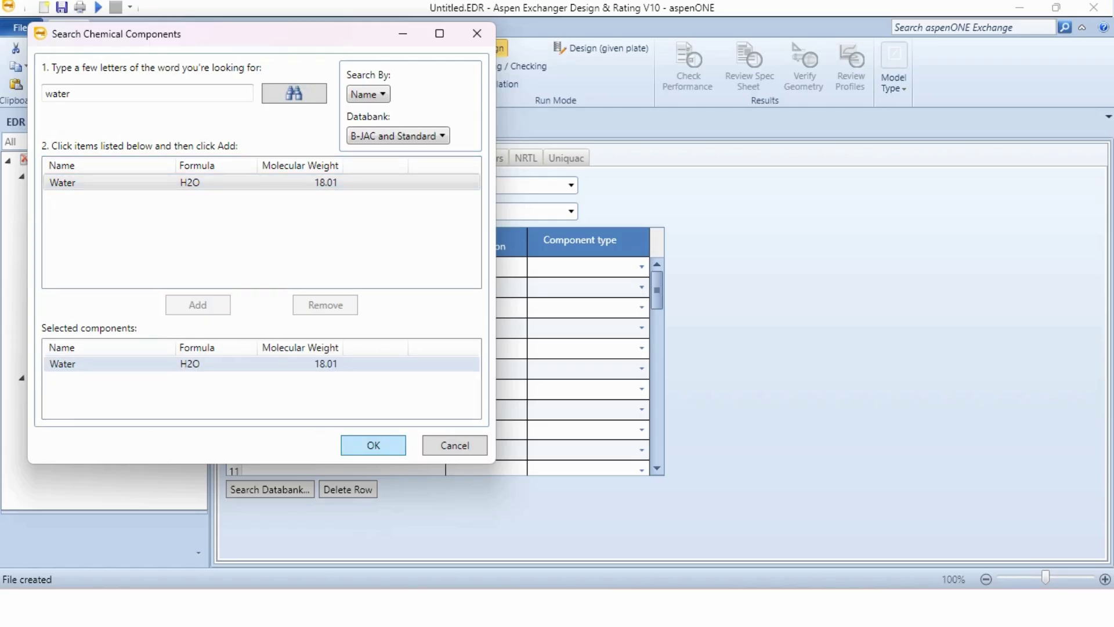
left_click(373, 445)
Step: Select Weight flowrate or % as the hot stream's composition specification
left_click(486, 267)
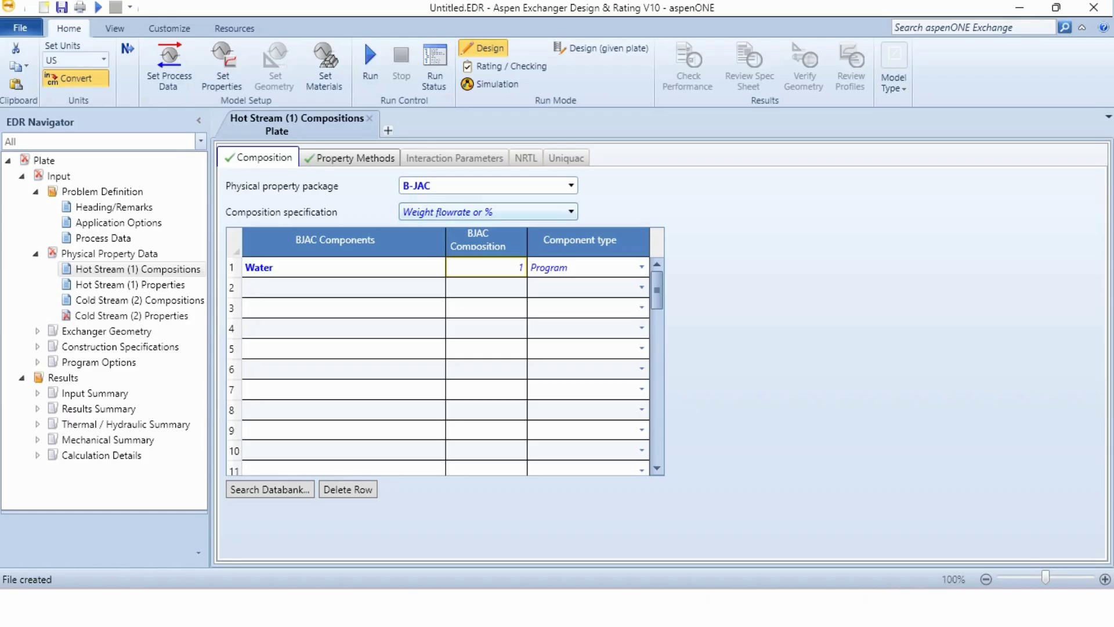
left_click(487, 212)
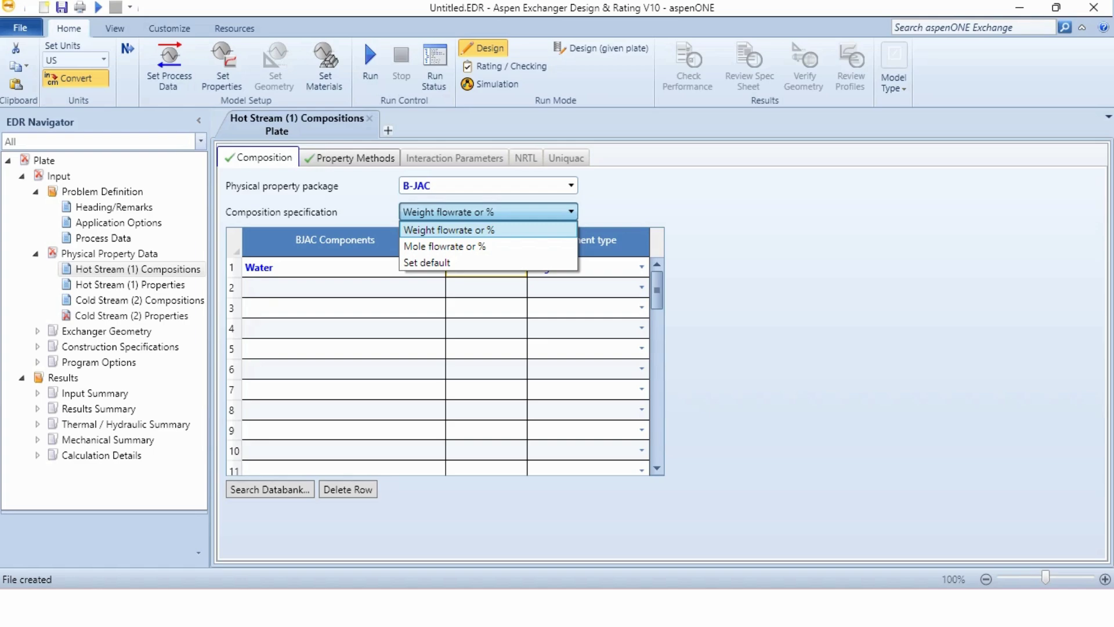
left_click(449, 230)
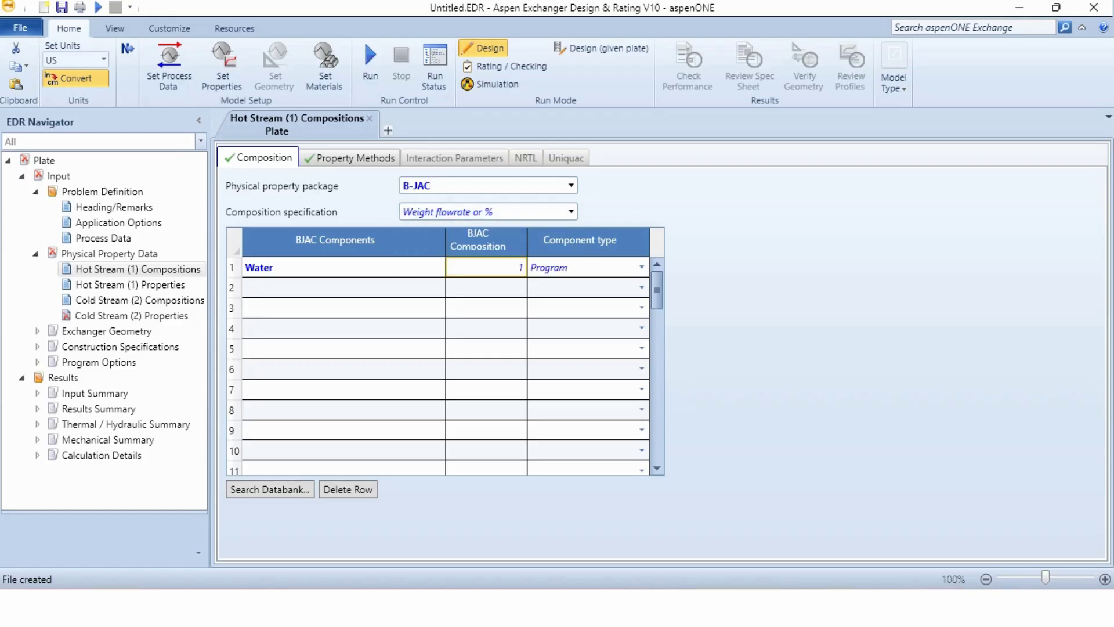
Step: Examine the available B-JAC VLE calculation methods for the hot stream without changing the Ideal method
left_click(349, 157)
key("Tab")
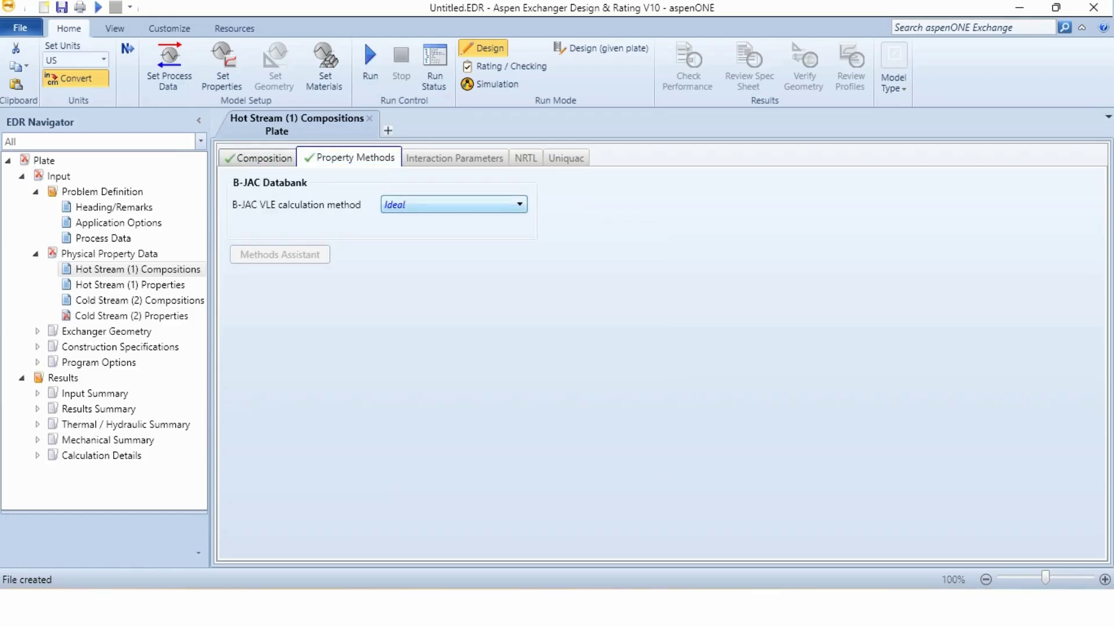
key("alt+Down")
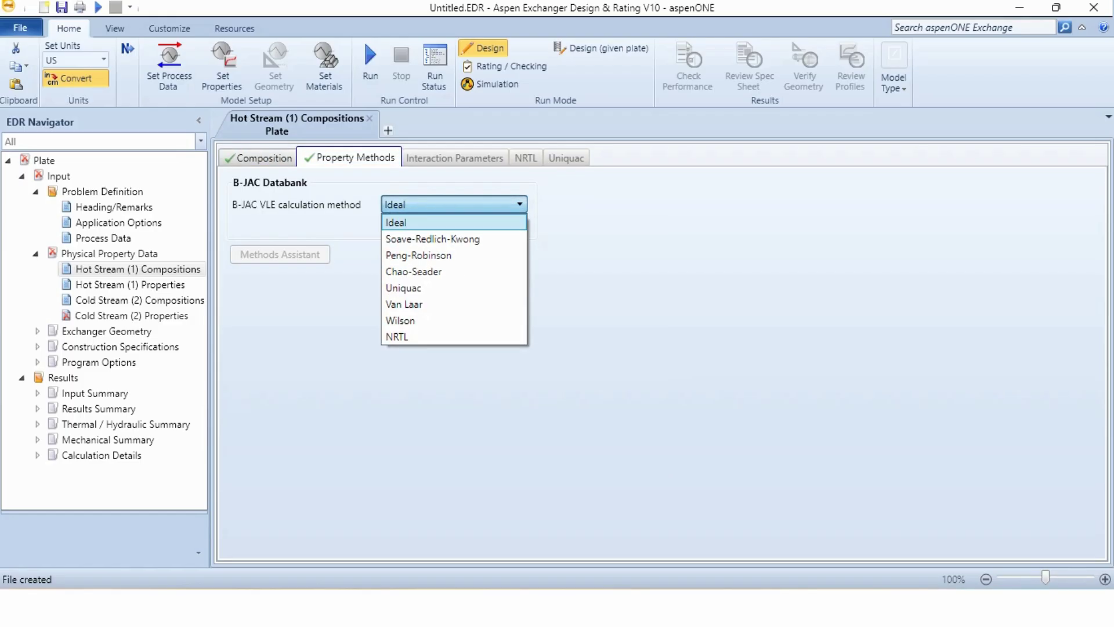
key("Down")
key("Up")
key("Escape")
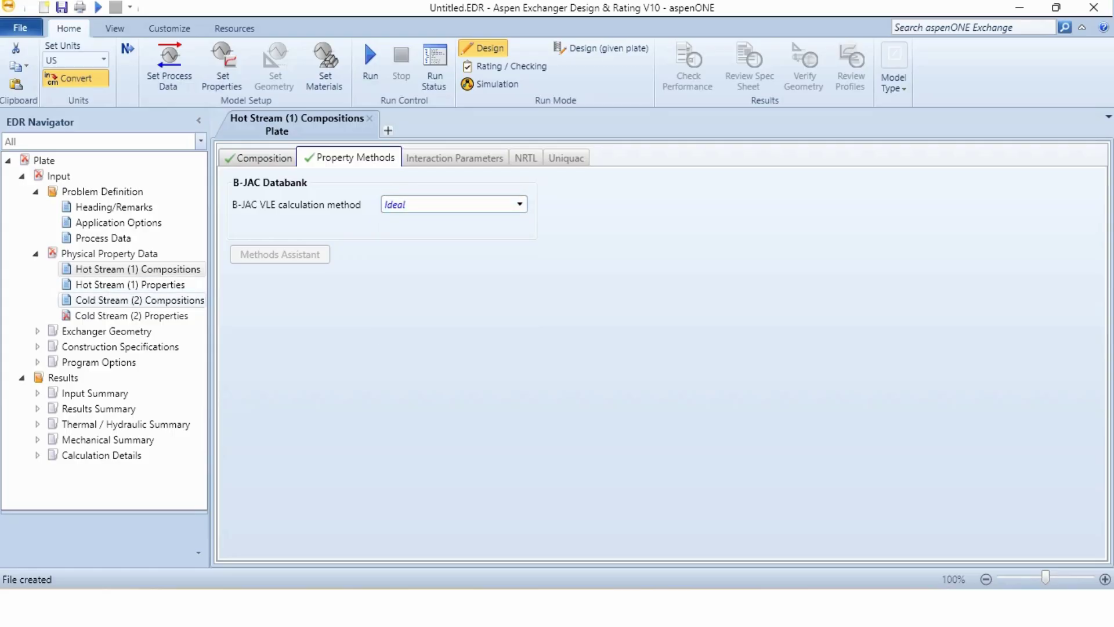
Step: Choose B-JAC as the physical property package for the cold stream's composition
left_click(132, 301)
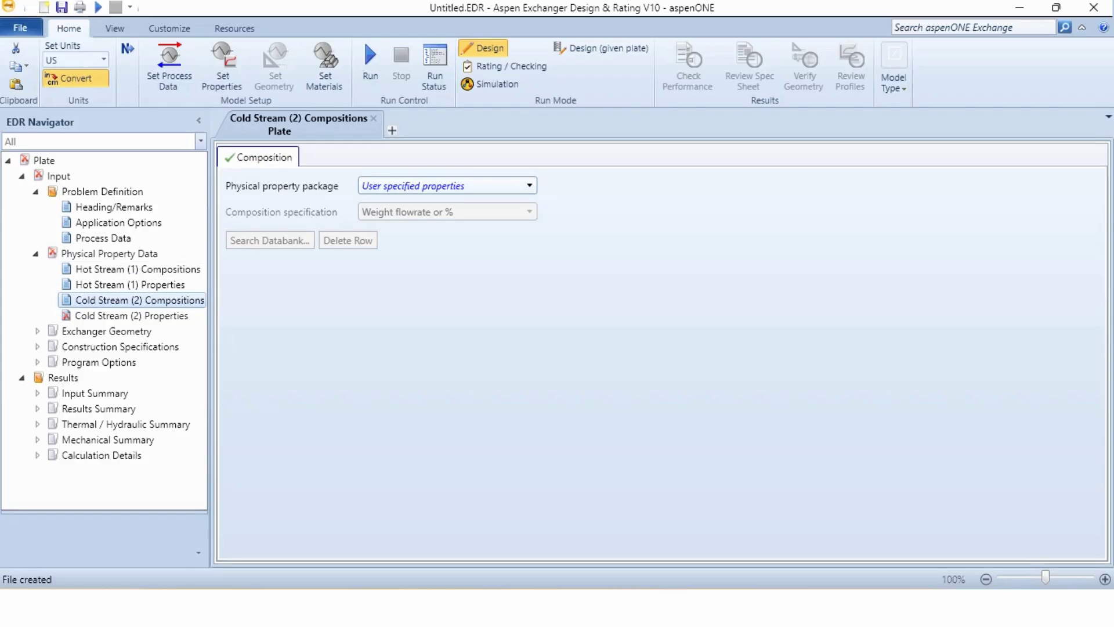
left_click(447, 185)
left_click(452, 236)
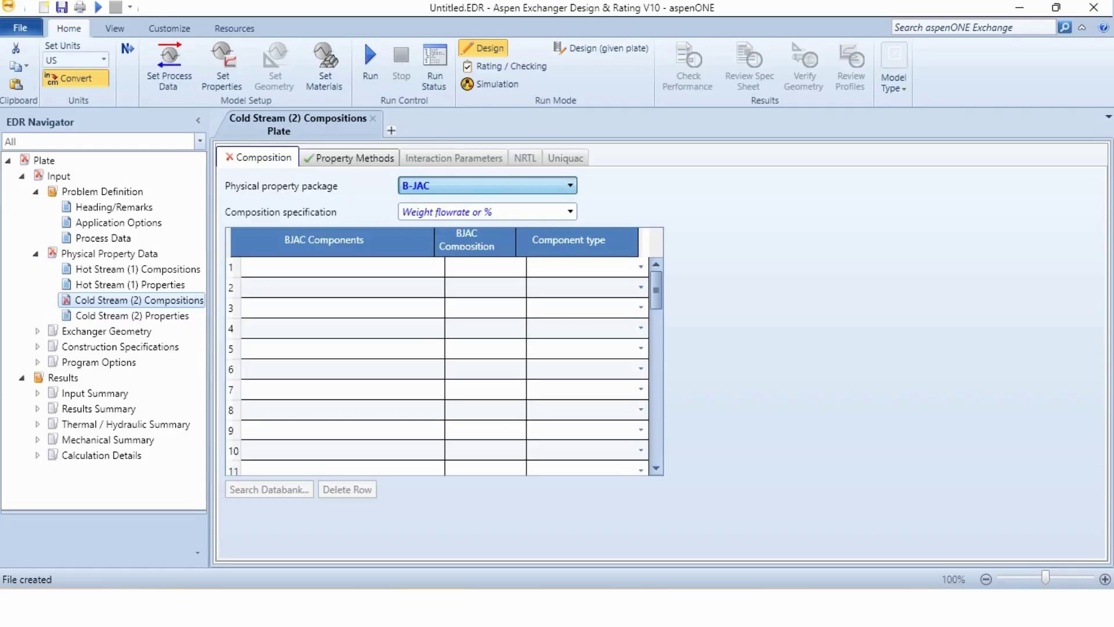
Step: Search the B-JAC databank for water and add Water as the cold stream's component
left_click(269, 489)
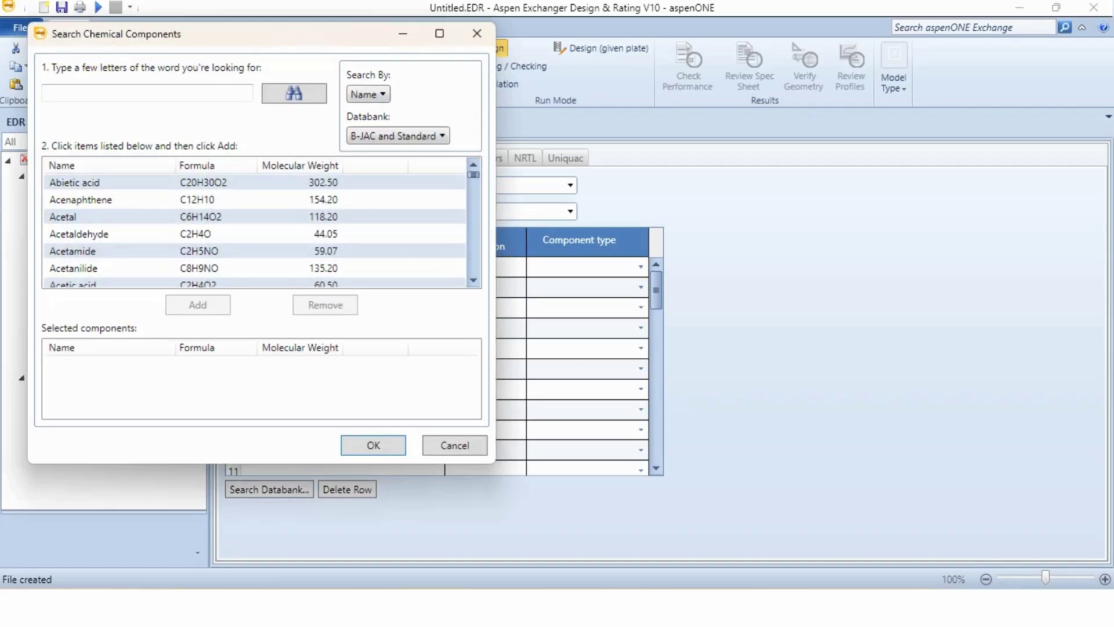
type("wat")
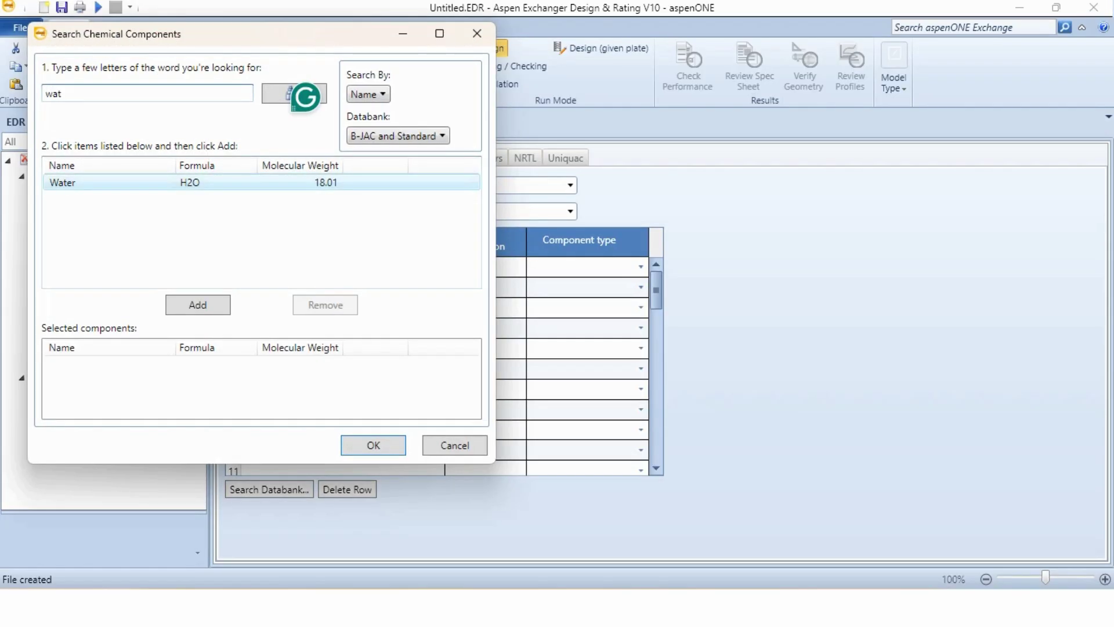
left_click(63, 182)
left_click(198, 305)
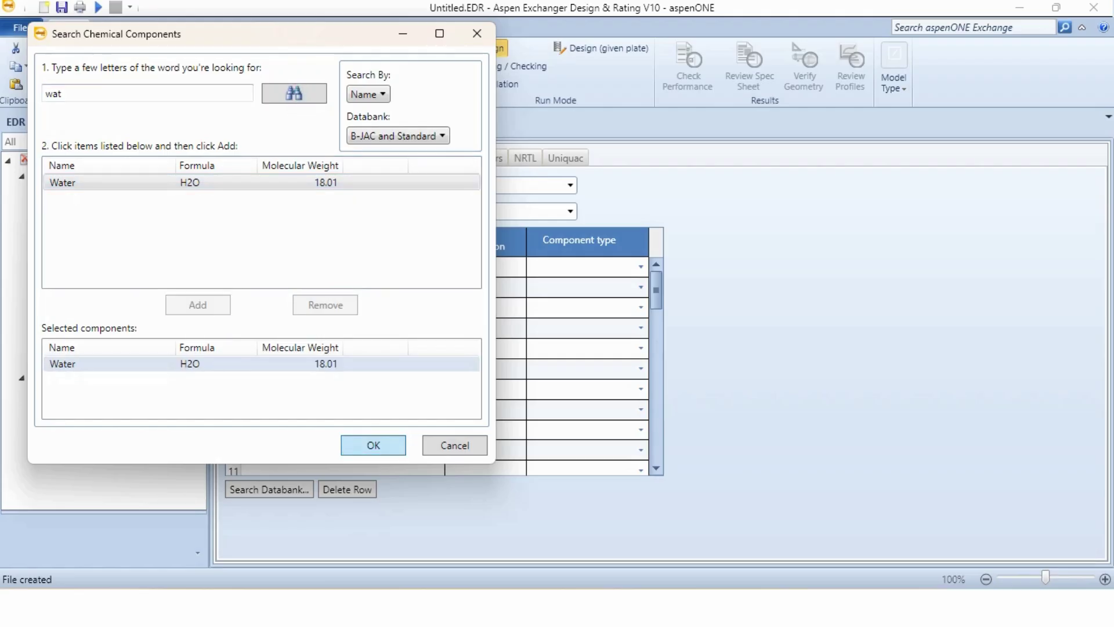
left_click(373, 445)
Step: Check the cold stream's property method, the heading form and the application choices offered for the hot side
left_click(350, 157)
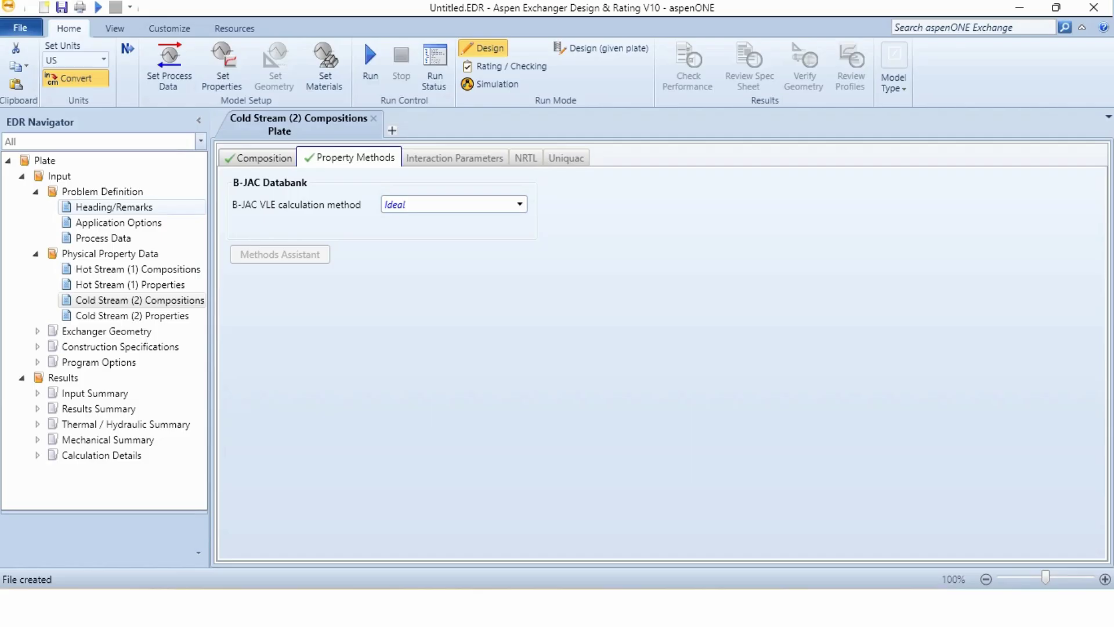
left_click(114, 207)
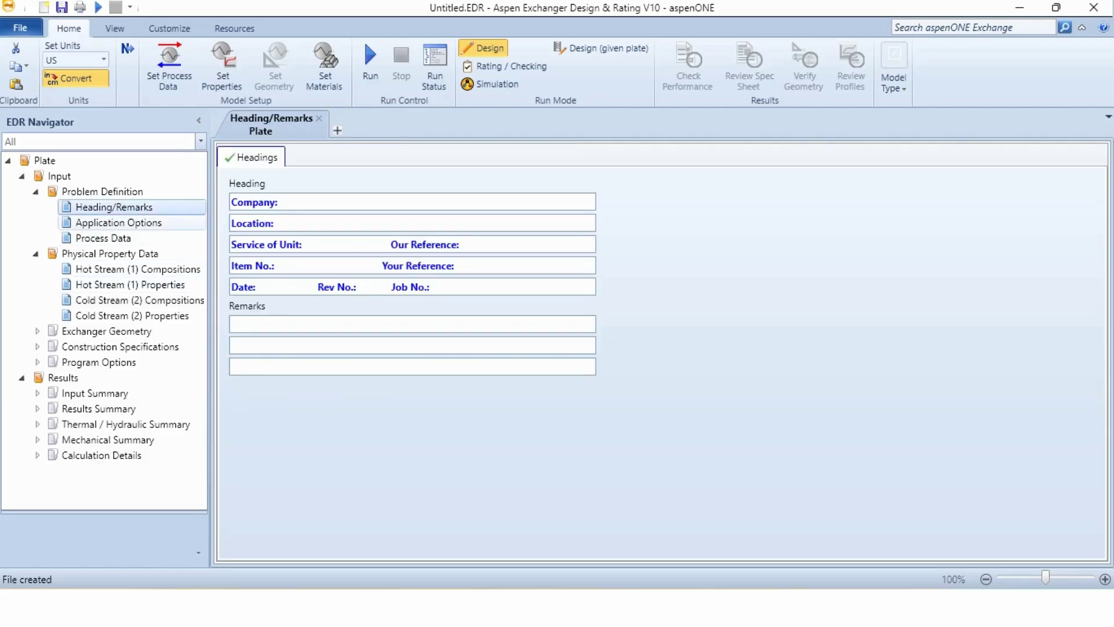
left_click(119, 222)
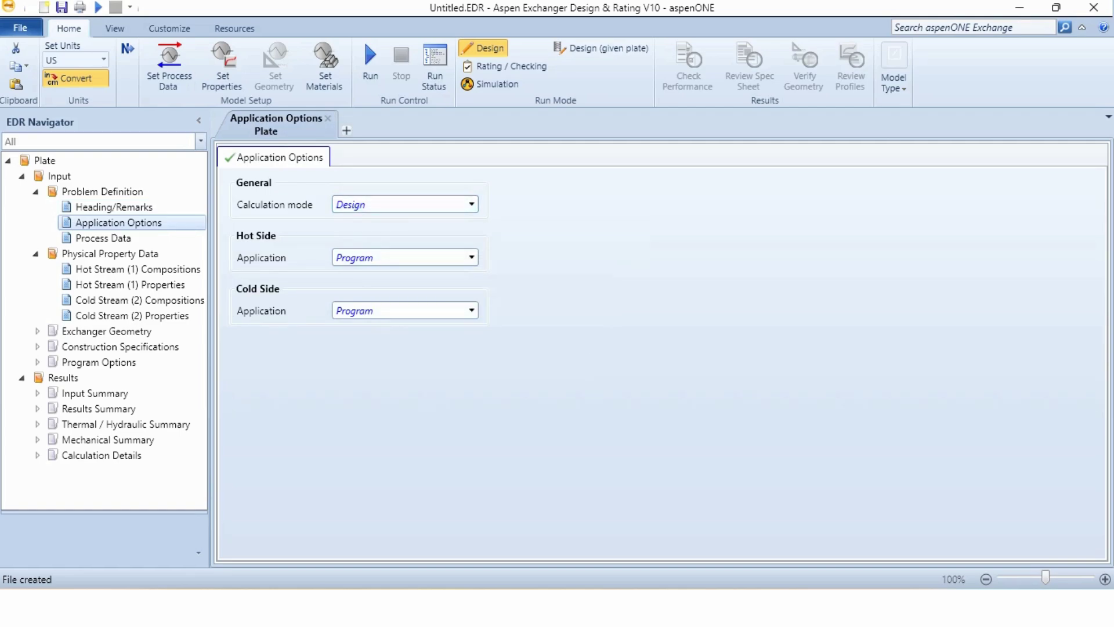
left_click(414, 257)
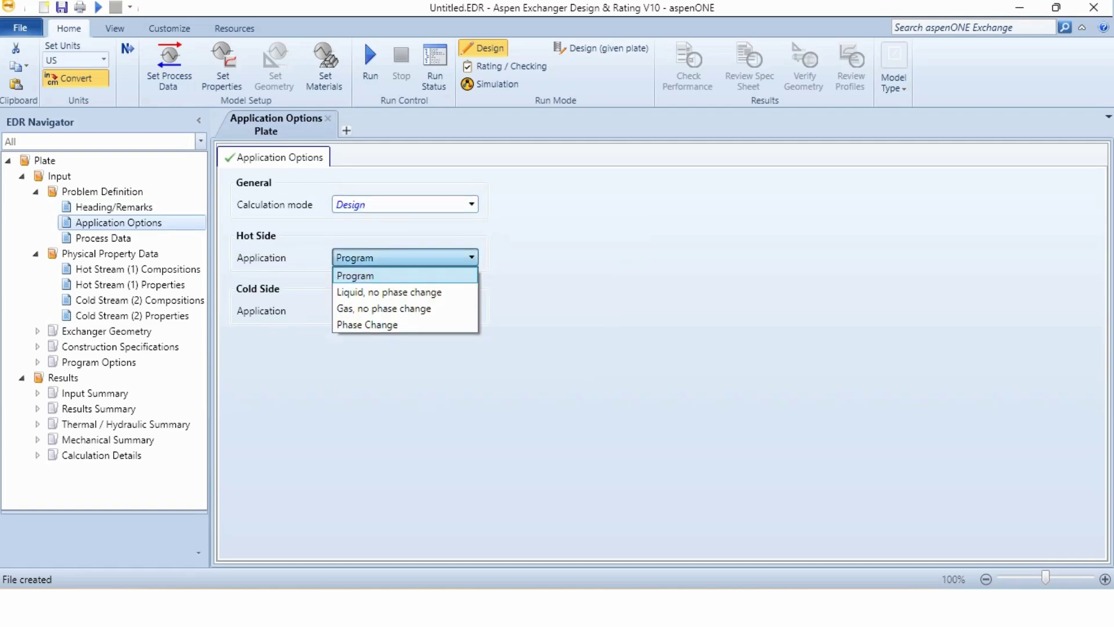
left_click(414, 257)
left_click(414, 257)
key("Escape")
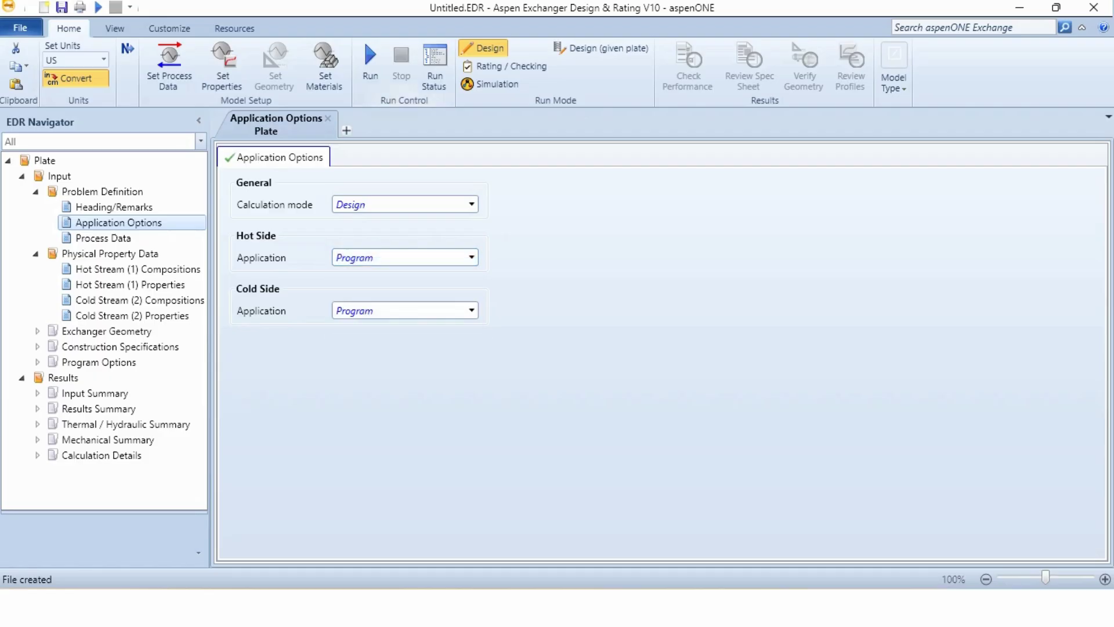
Step: Run the plate exchanger design calculation and review its optimization path and recap of designs
left_click(369, 65)
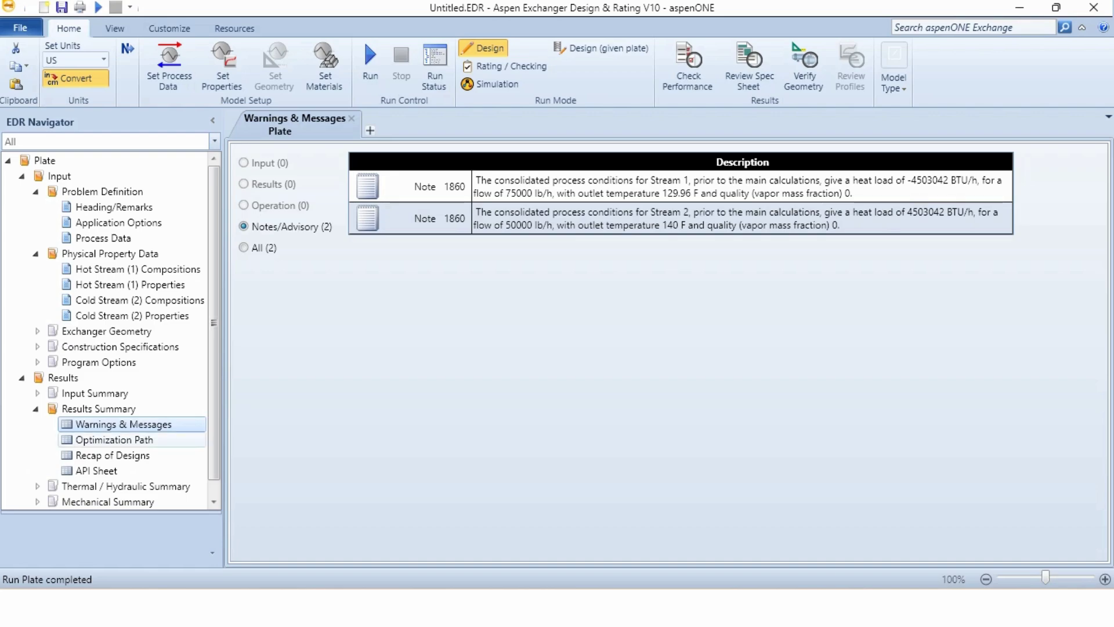
left_click(115, 439)
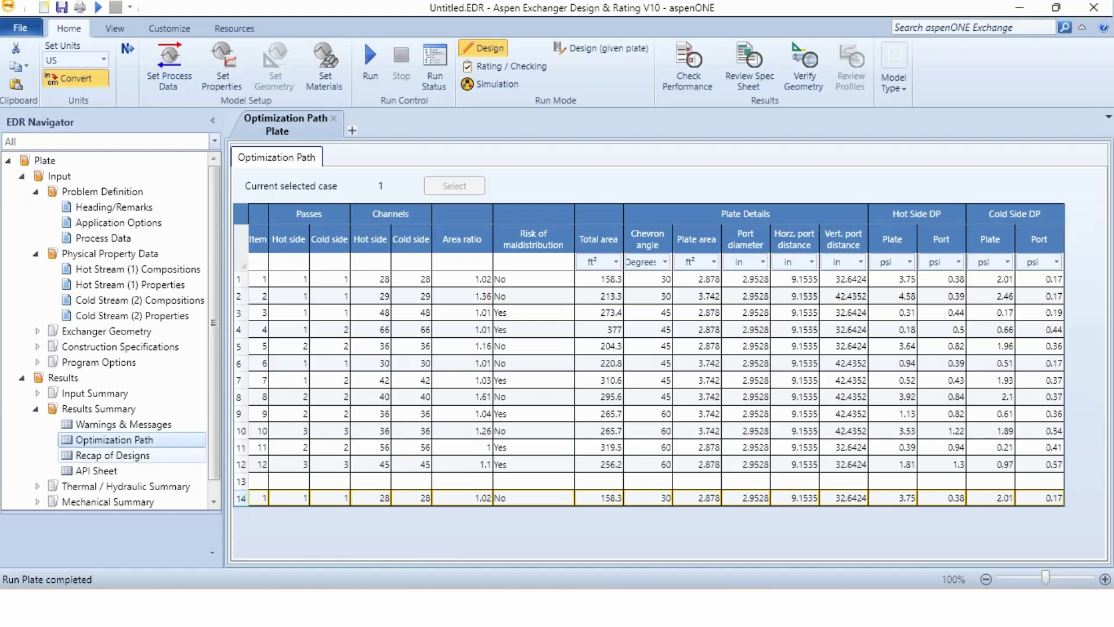
left_click(112, 455)
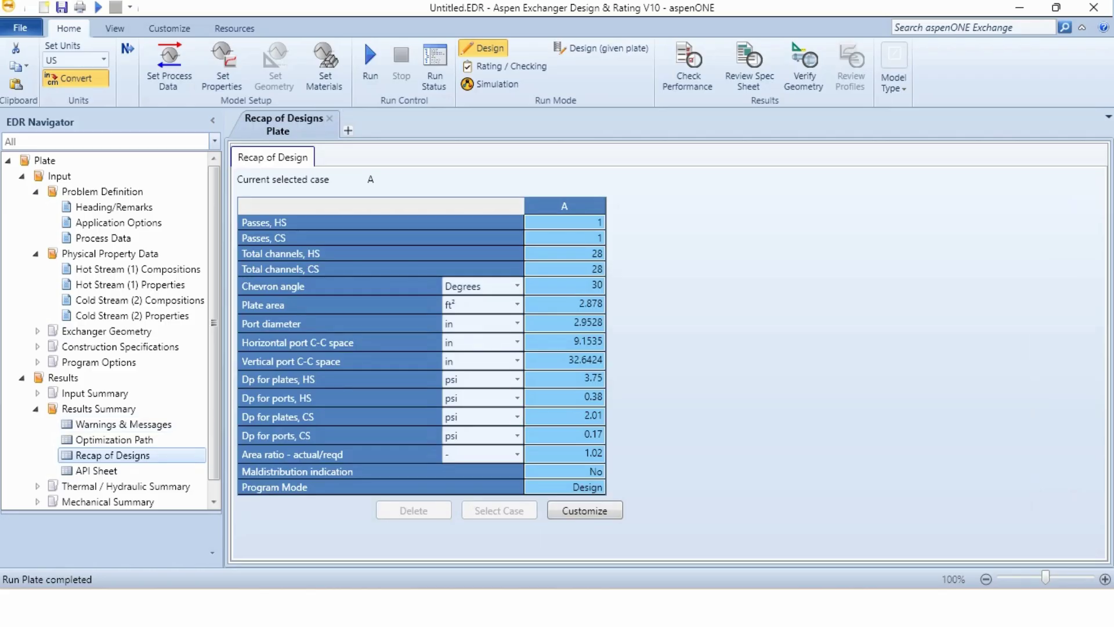
Step: Read through the whole API specification sheet, from the operating data to the exchanger and plate configuration
scroll(110, 331, "down", 1)
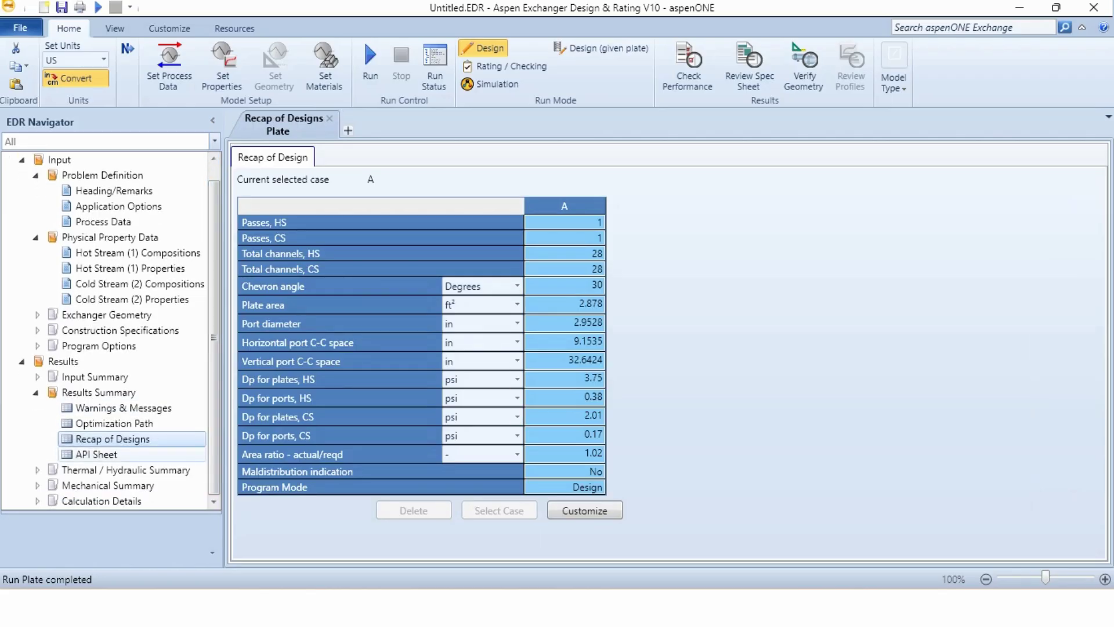
left_click(96, 455)
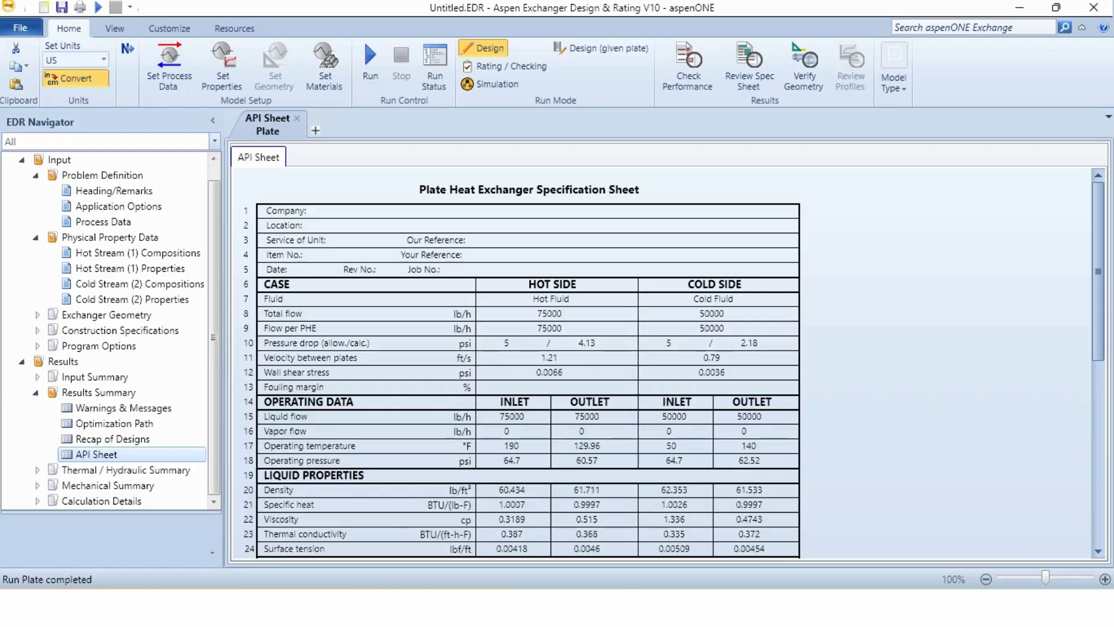
scroll(587, 360, "down", 3)
scroll(586, 360, "down", 5)
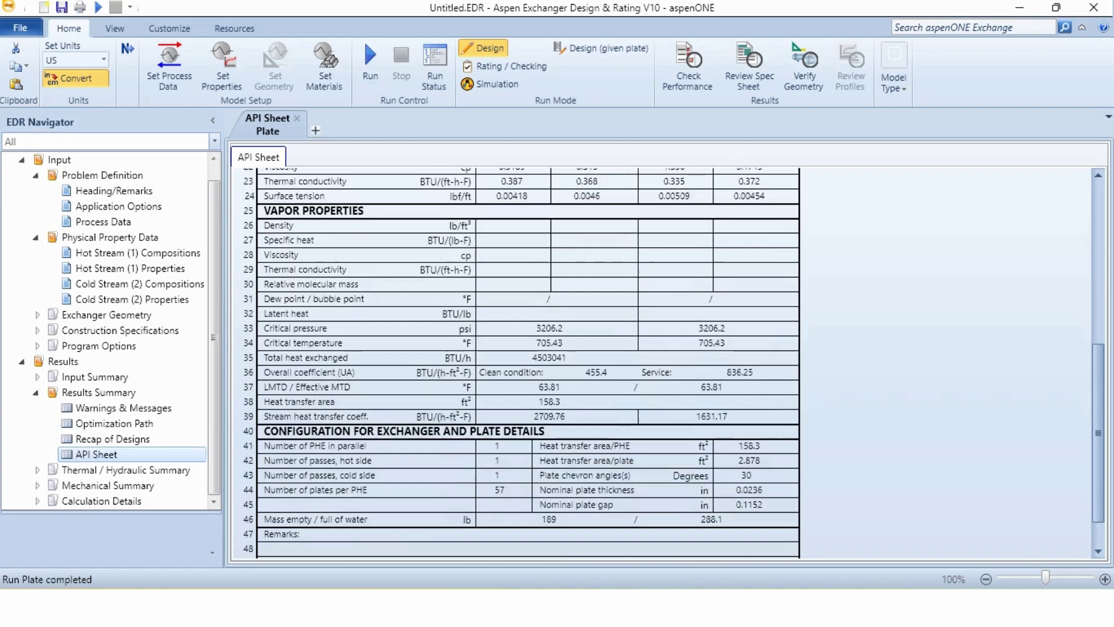
scroll(528, 360, "down", 1)
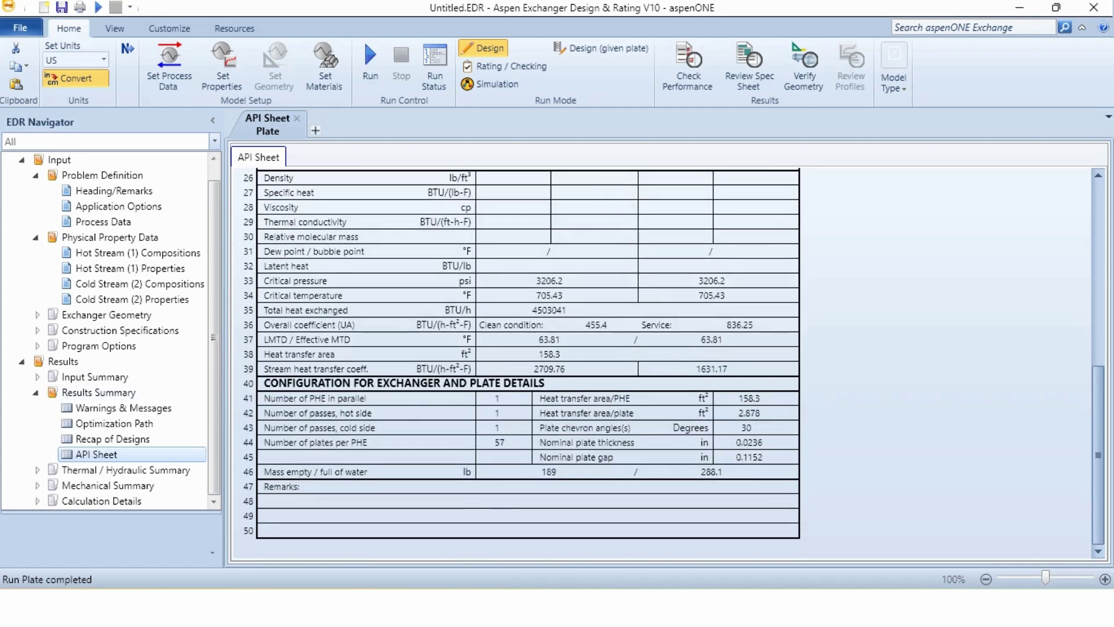
Step: Examine the overall thermal performance, including surface area, overall coefficients and channels, and the resistance distribution
left_click(37, 469)
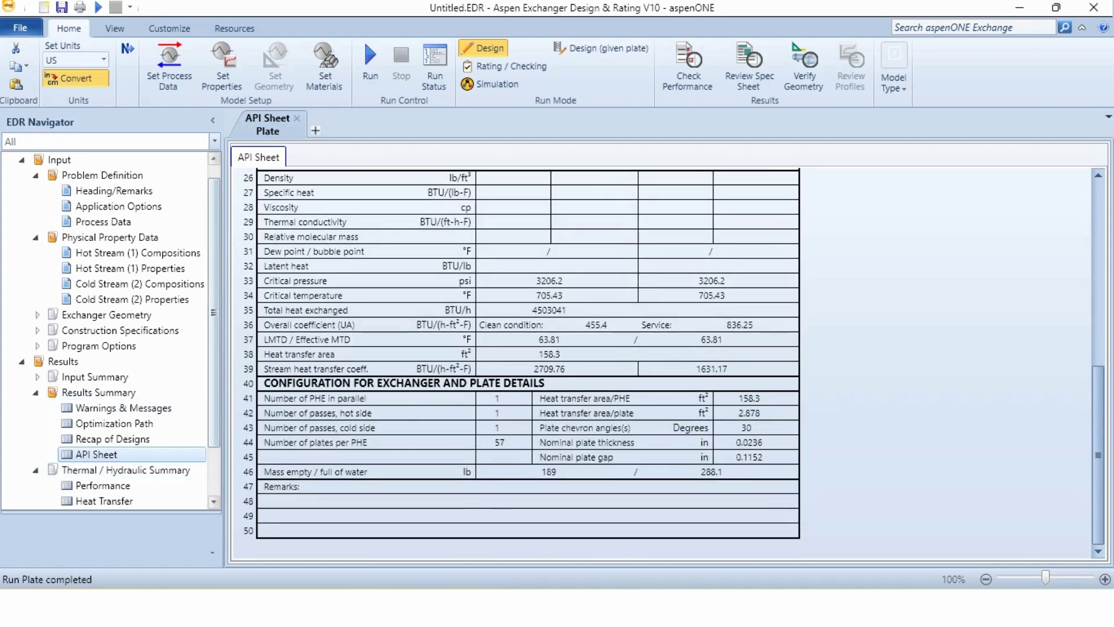
scroll(103, 423, "down", 2)
left_click(103, 423)
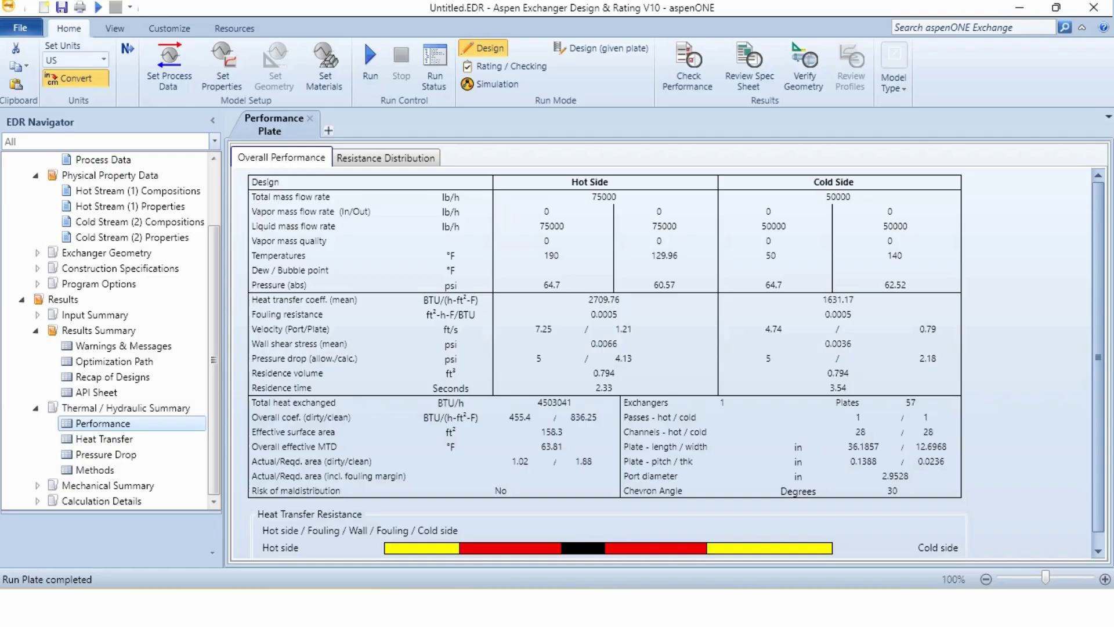
left_click(552, 432)
left_click(583, 417)
left_click(864, 462)
left_click(385, 158)
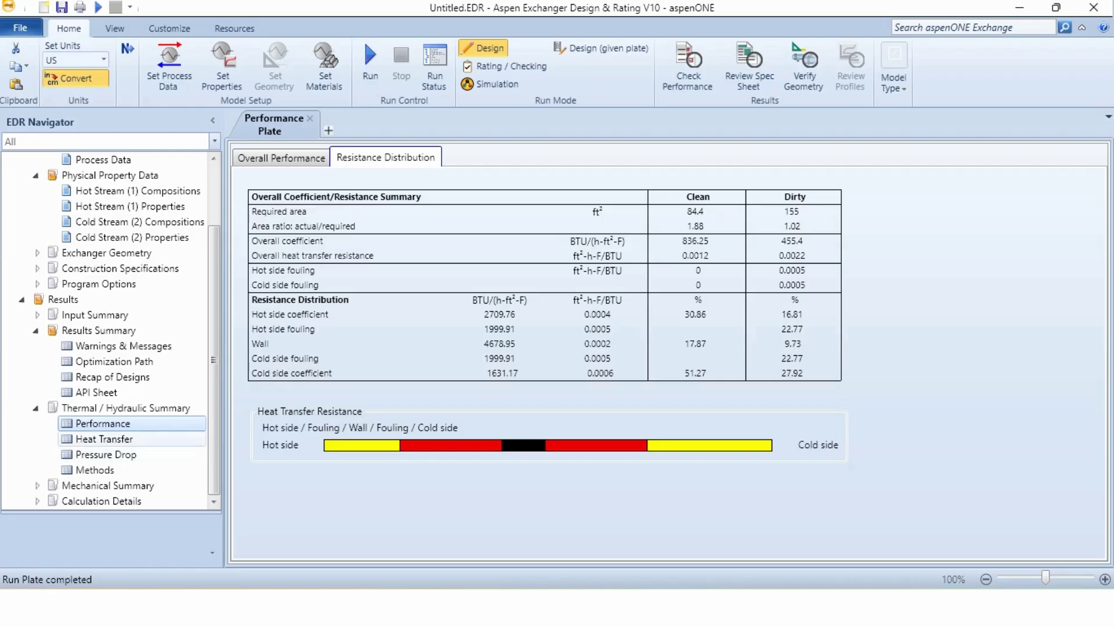
Step: Review the heat transfer coefficients, the pressure drop distribution and the methods summary in the thermal results
left_click(103, 439)
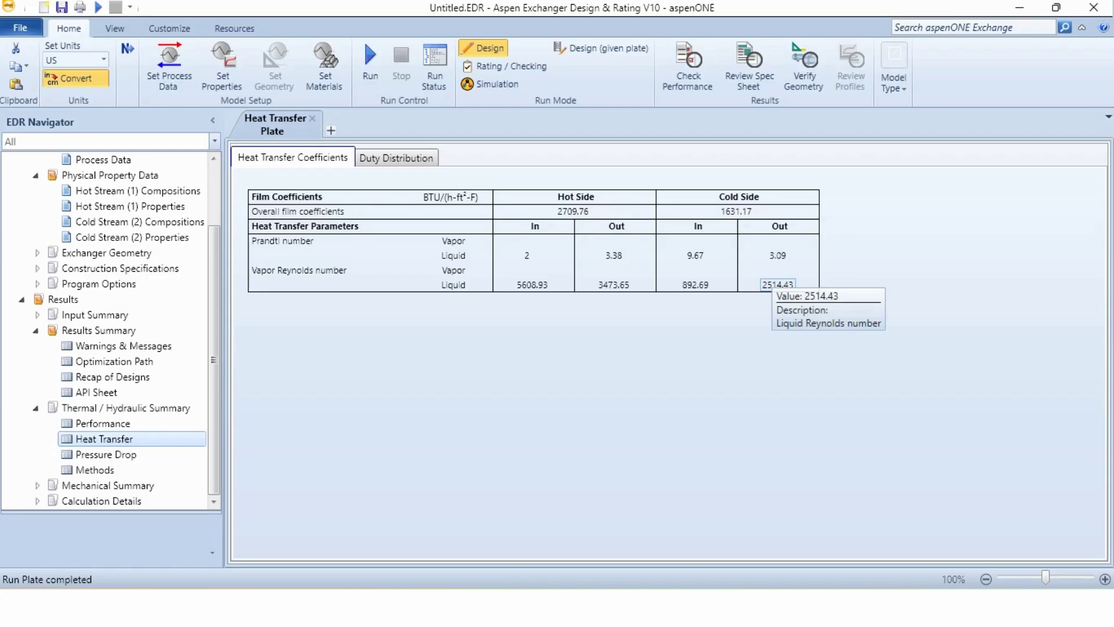
left_click(695, 255)
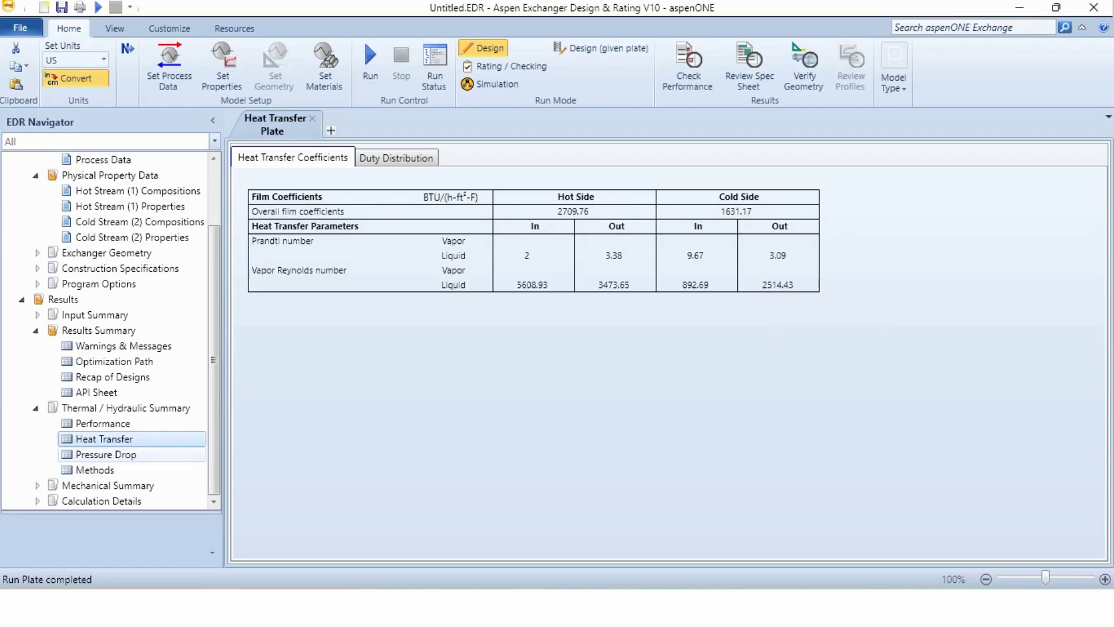
left_click(106, 454)
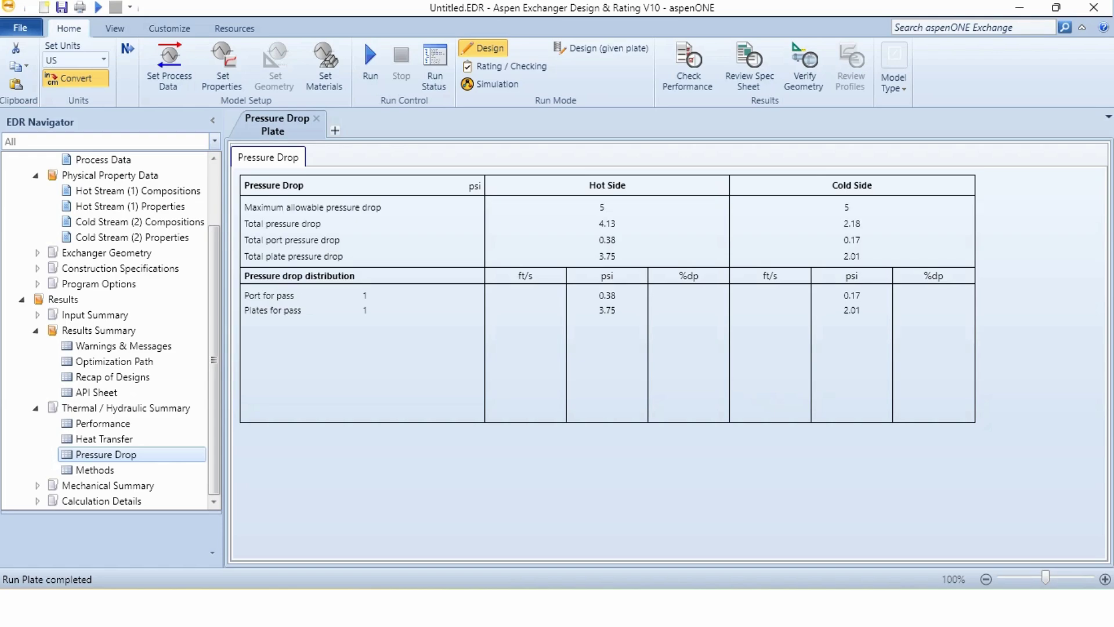
left_click(94, 469)
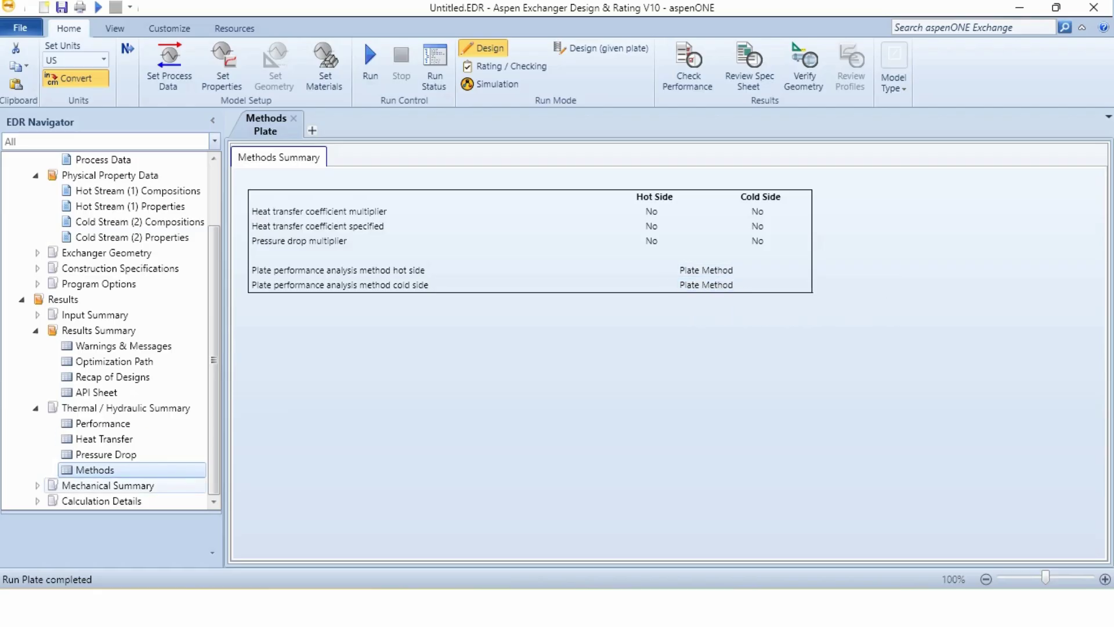
Step: Examine the resulting exchanger geometry, including plate pack weight, surface area, plate material and conductivity, and the individual plate details
left_click(37, 486)
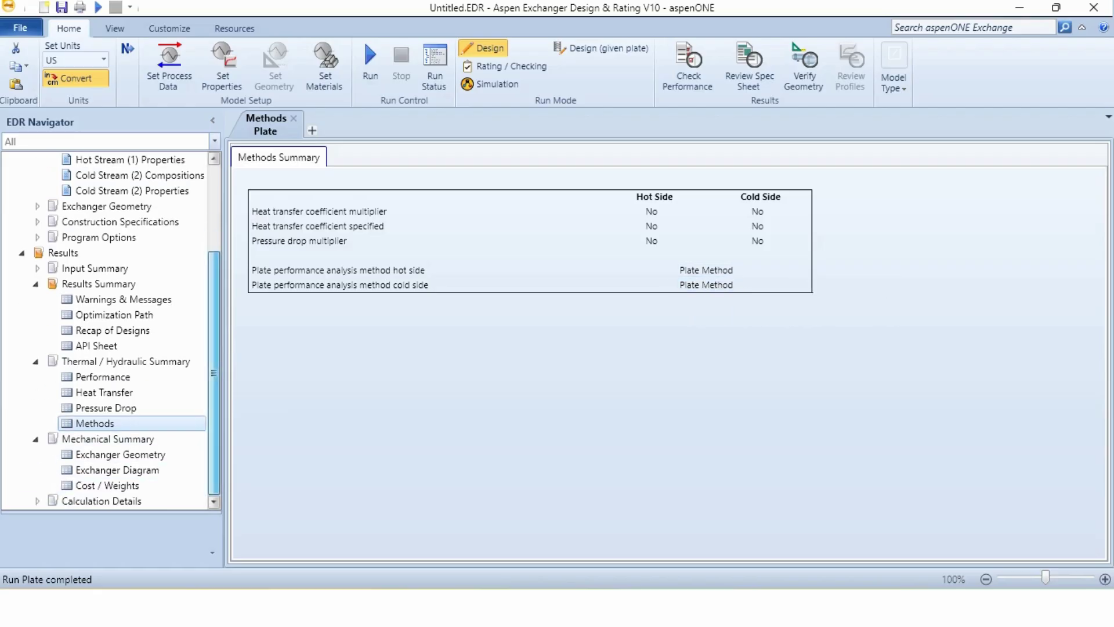
left_click(119, 454)
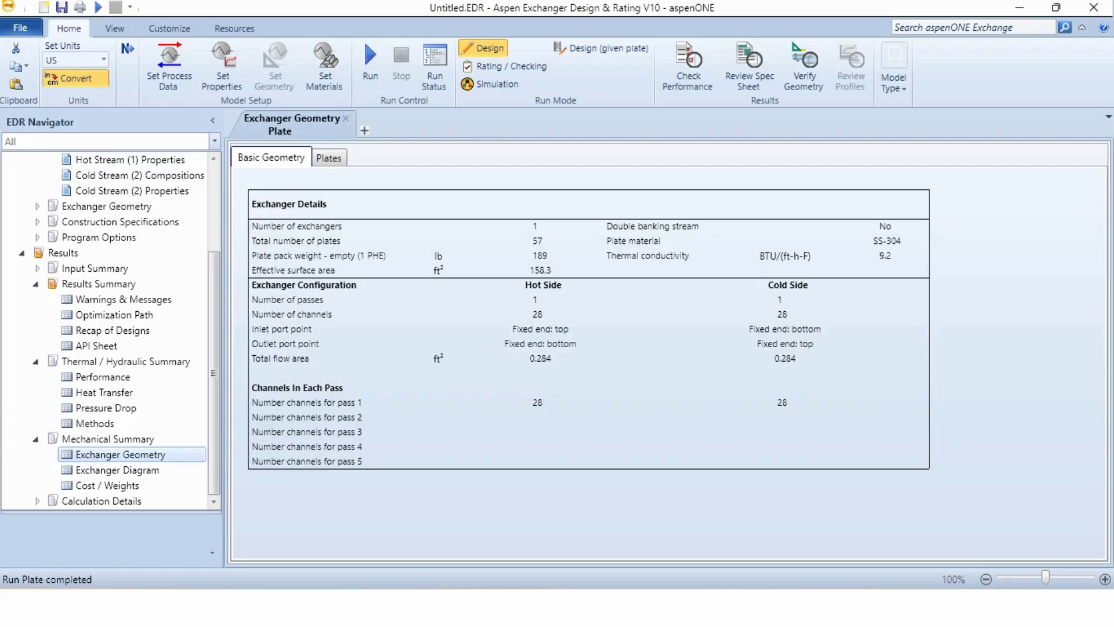
left_click(540, 256)
left_click(541, 270)
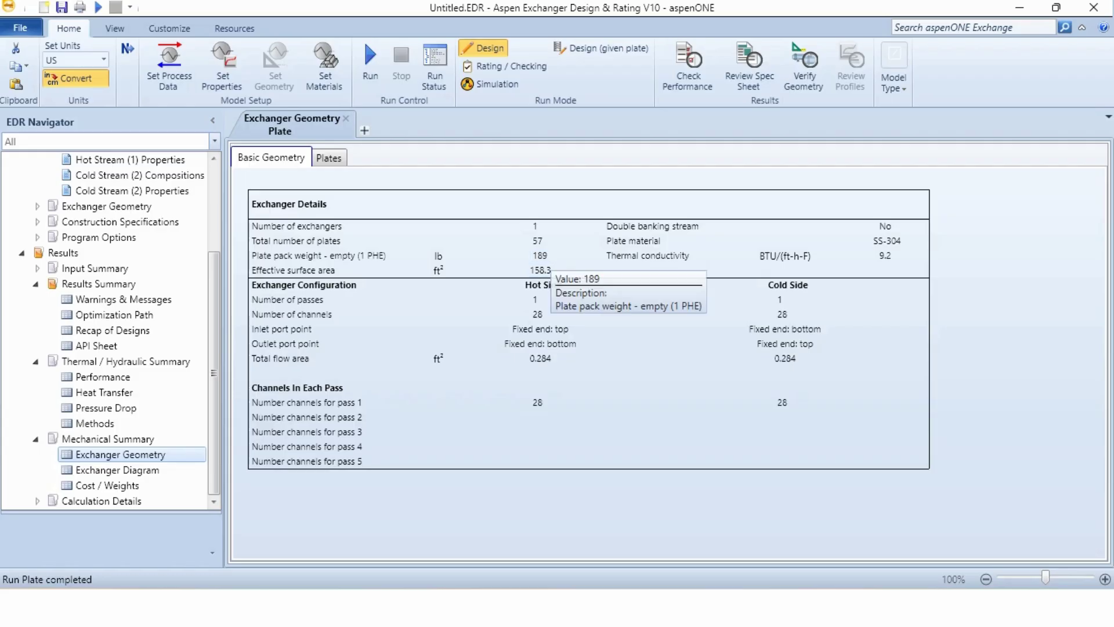
left_click(887, 241)
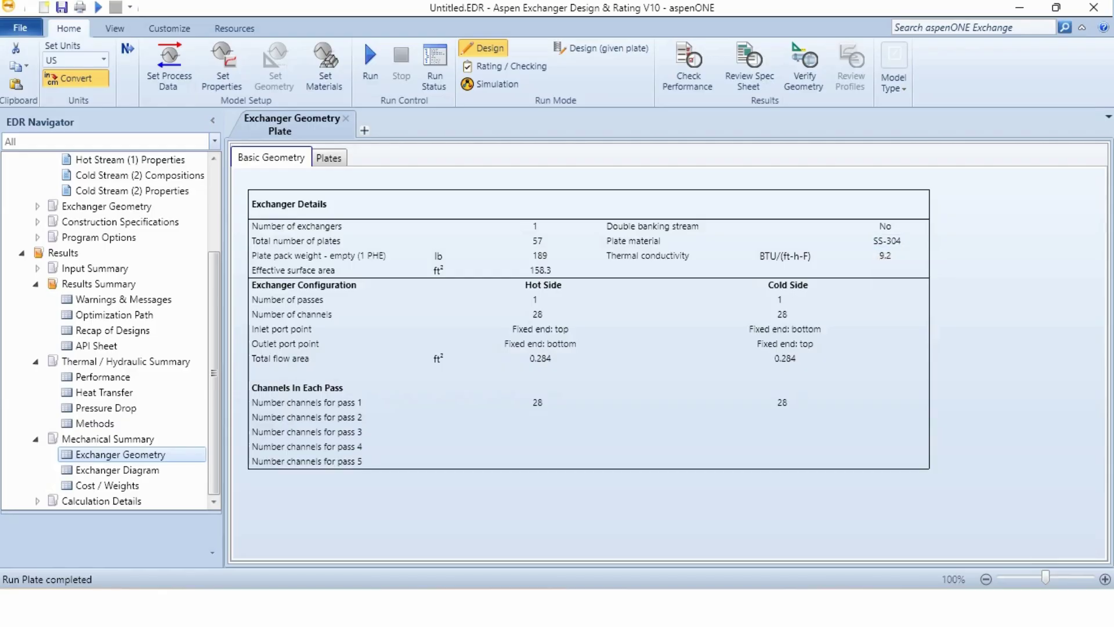
left_click(885, 255)
left_click(328, 157)
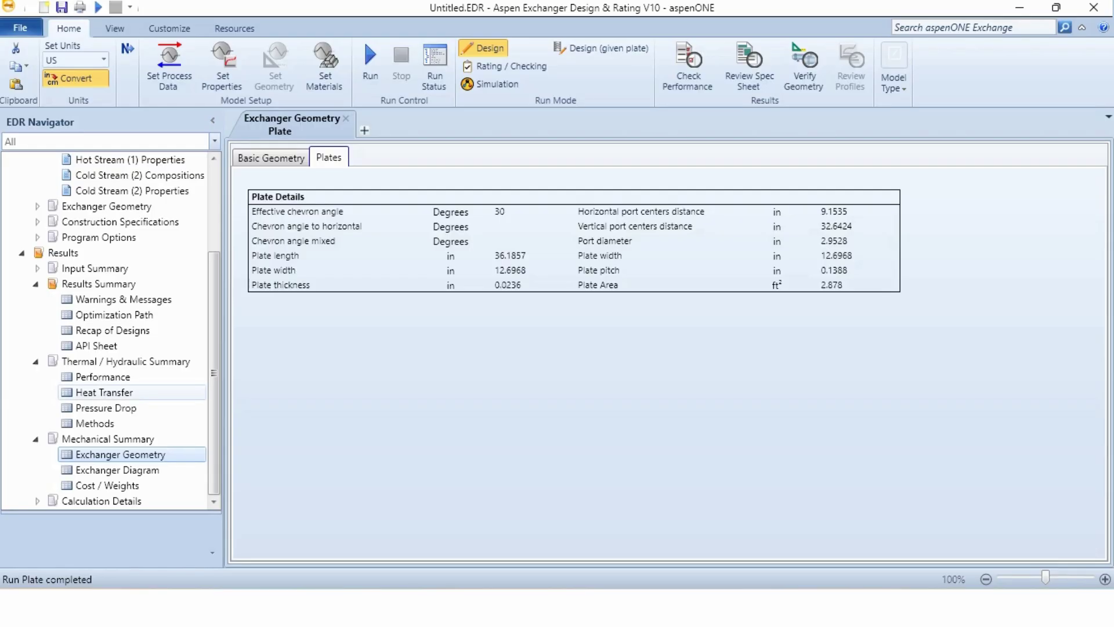
Step: Inspect the exchanger's setting plan diagram with its stream connections and plate dimensions
left_click(116, 470)
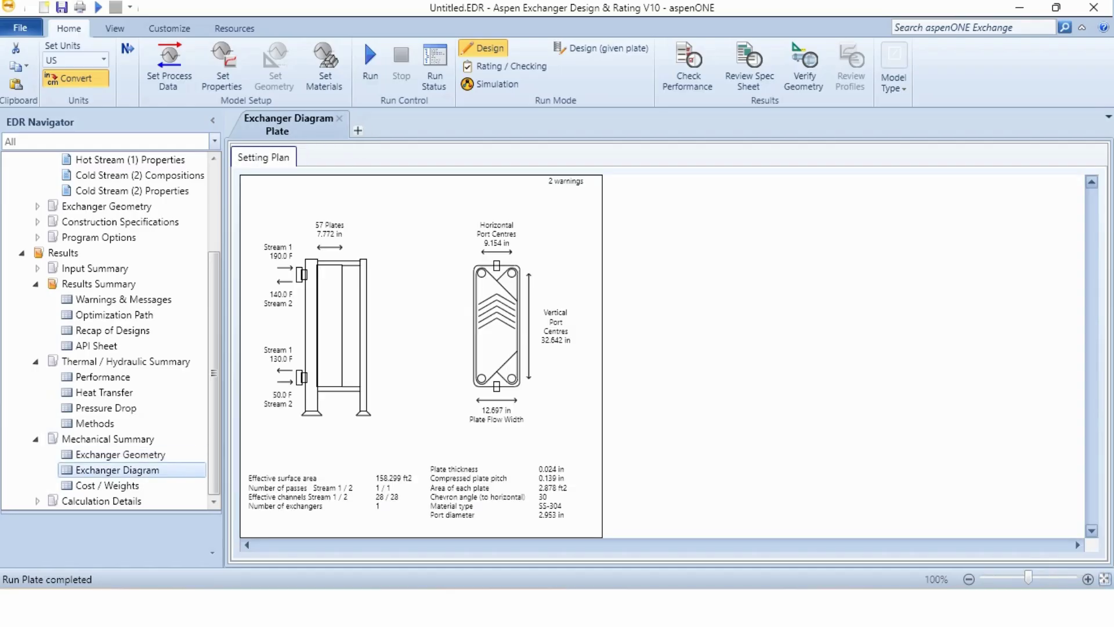
scroll(395, 266, "up", 2)
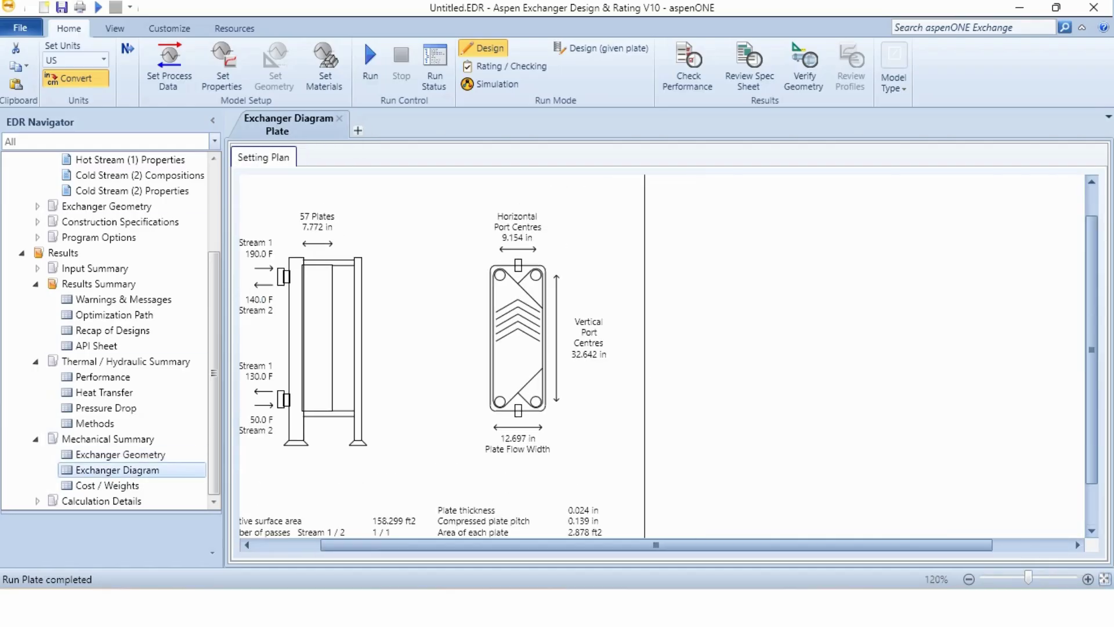
scroll(661, 356, "left", 2)
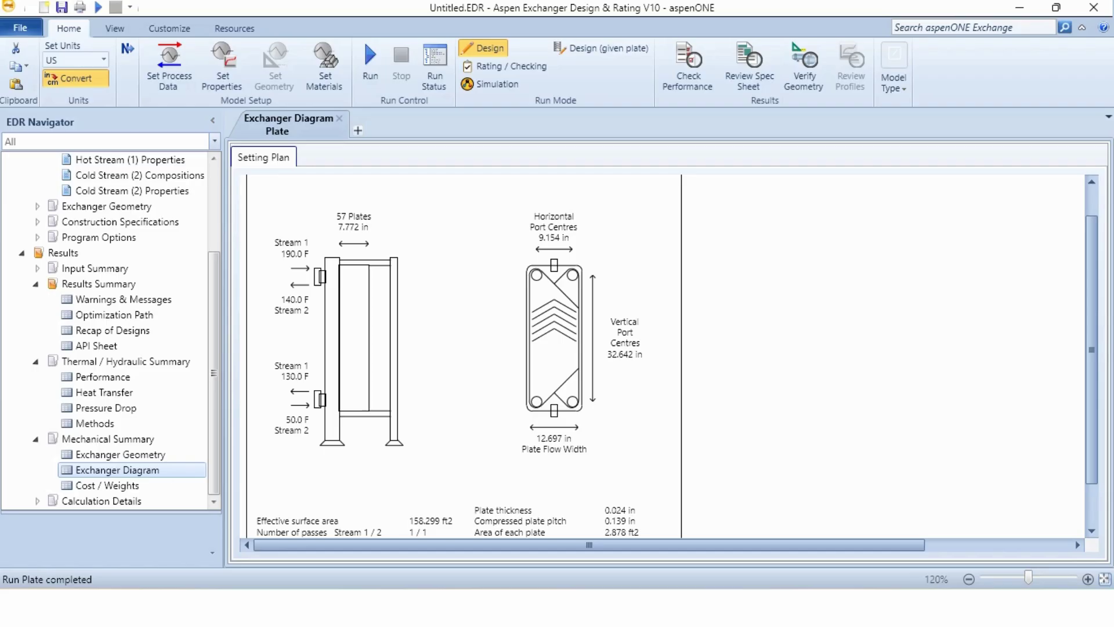
scroll(284, 316, "down", 3)
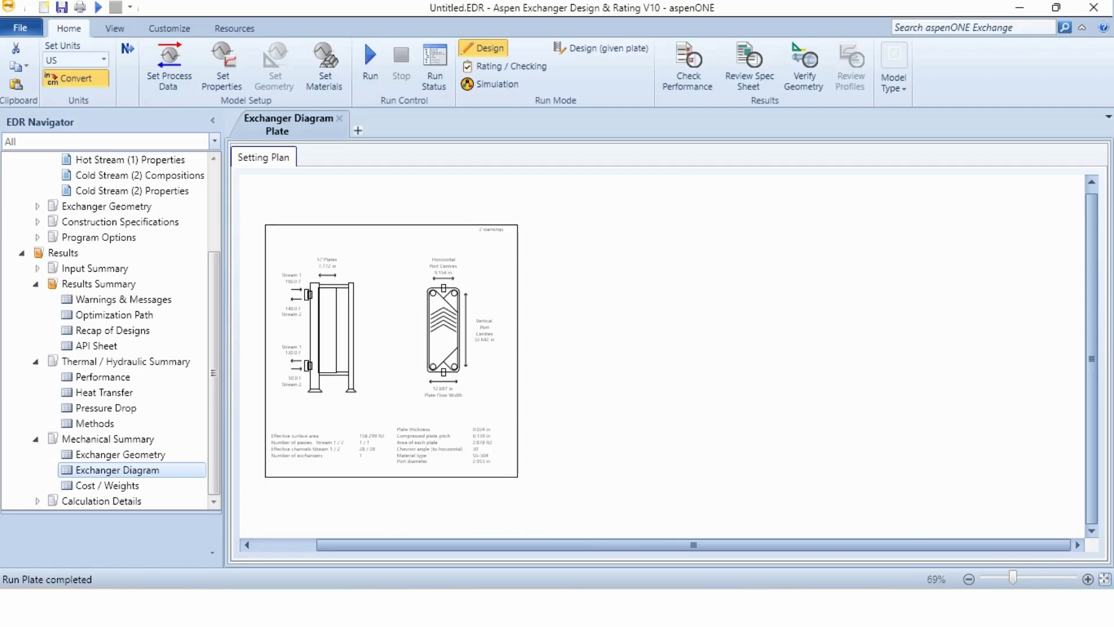
scroll(284, 317, "up", 1)
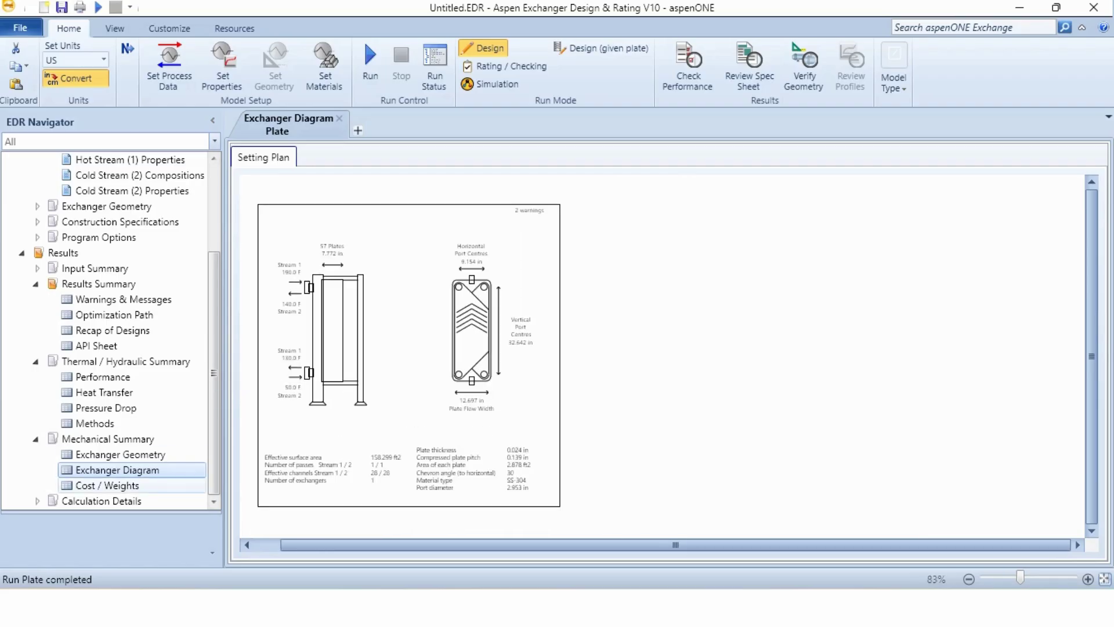
Step: Review the exchanger's cost and weights and expand the calculation details in the results
left_click(107, 485)
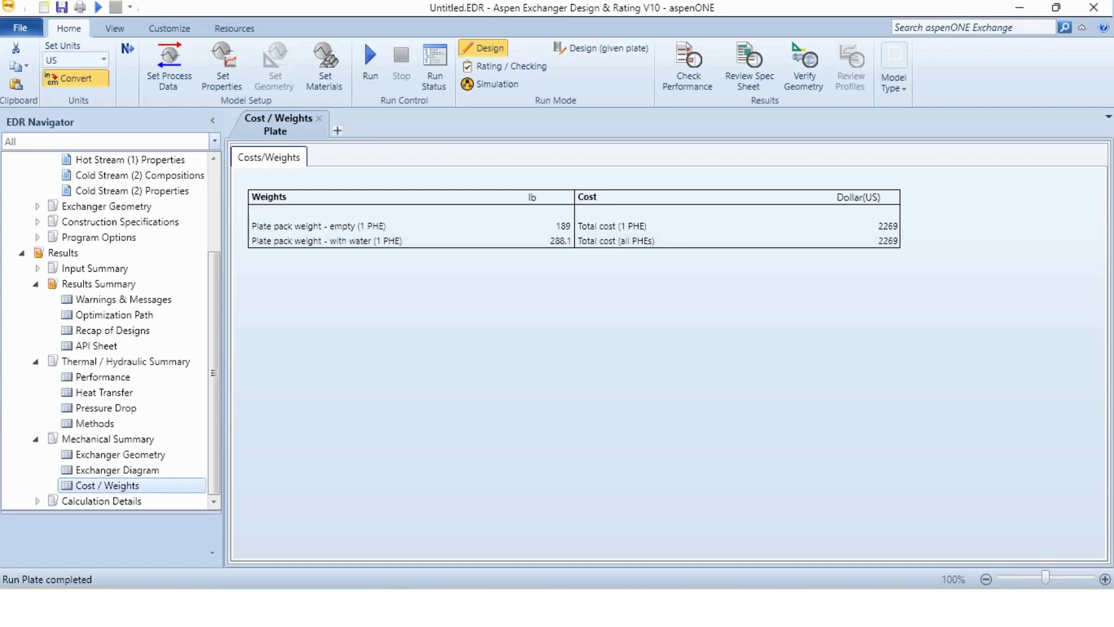
left_click(37, 500)
left_click_drag(214, 361, 214, 380)
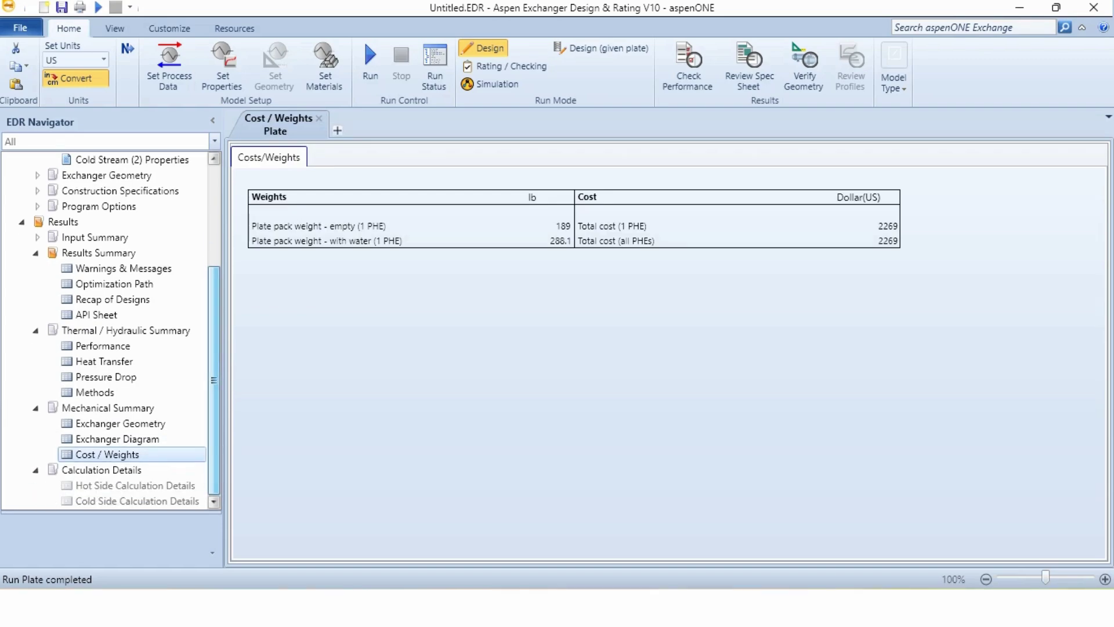